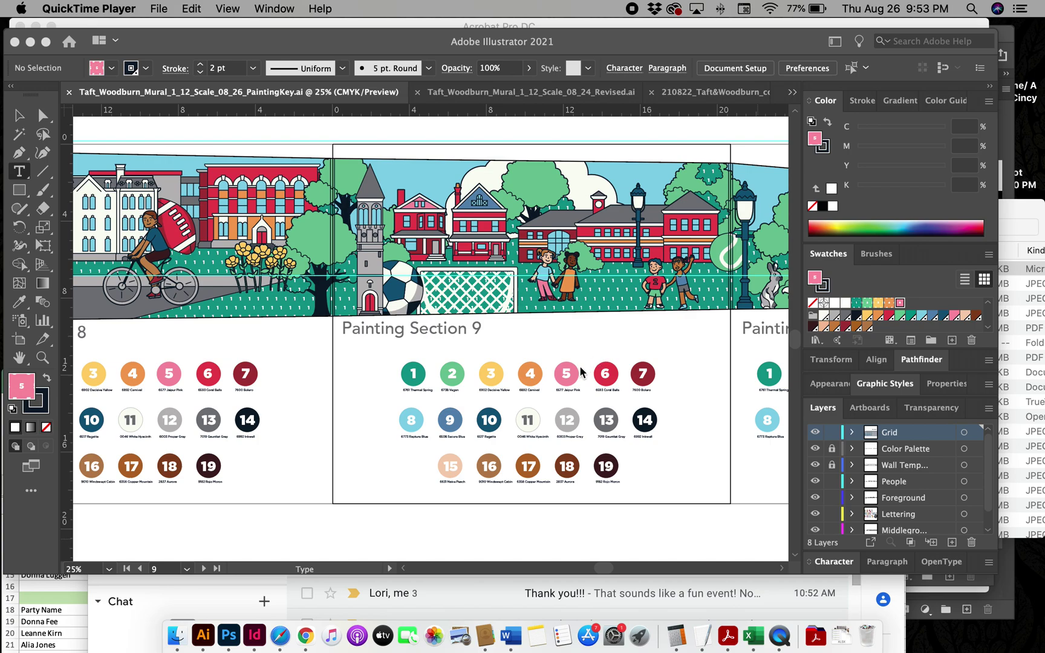
- Bring the Illustrator painting key document showing Painting Section 9 to the front
left_click(447, 367)
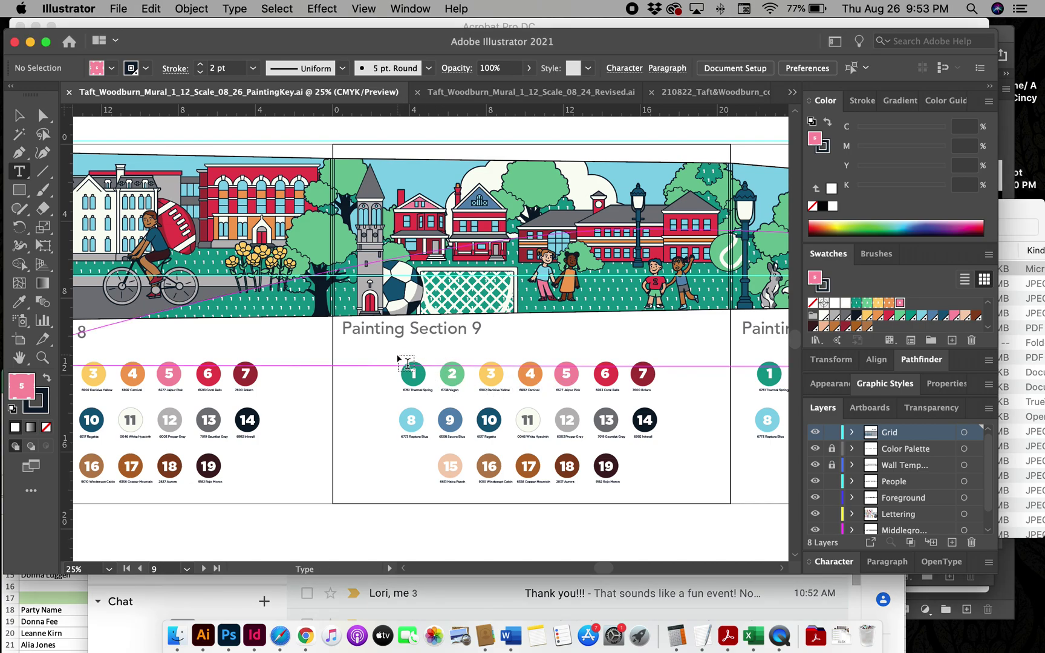
key("z")
left_click_drag(403, 363, 543, 443)
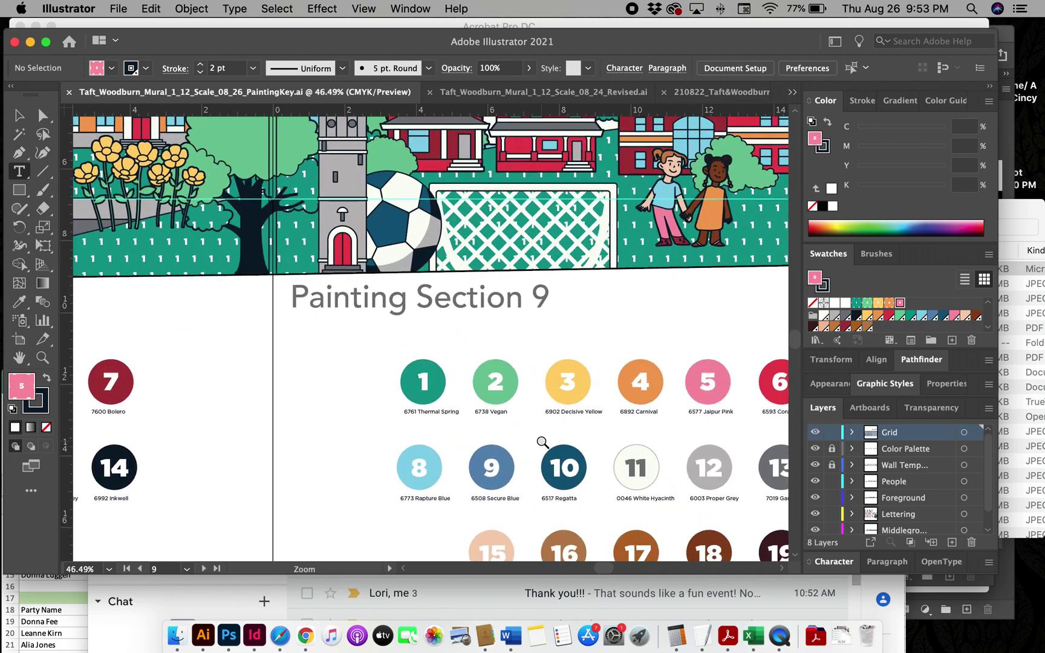
scroll(543, 442, "down", 3)
scroll(531, 432, "right", 5)
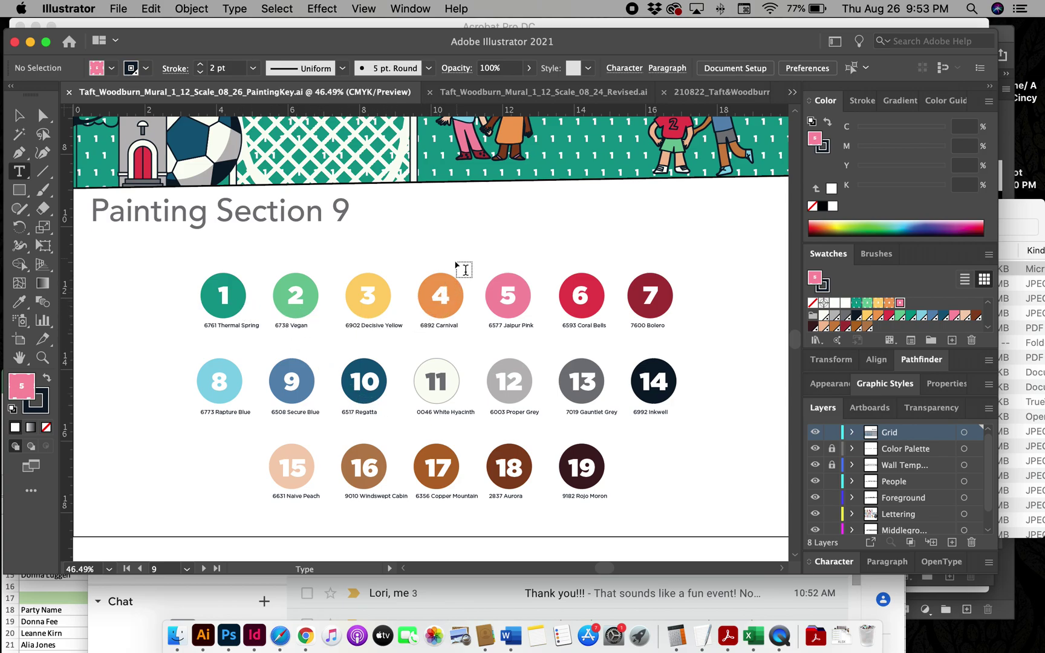
scroll(464, 269, "down", 3)
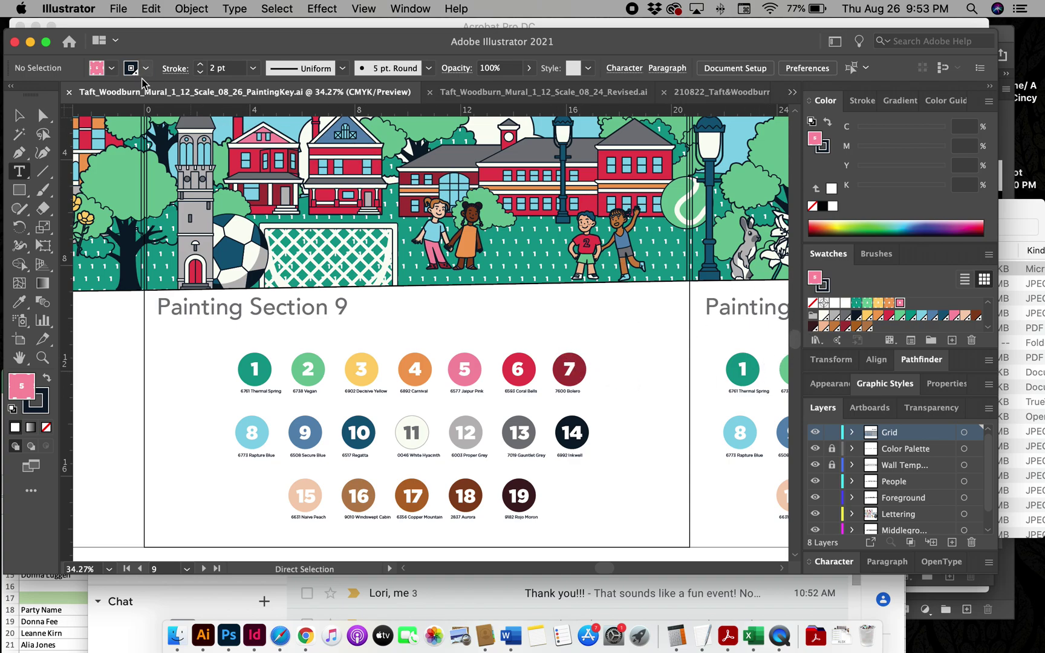
- Back out of Object > Pattern, then enter Pattern Editing mode on the pink Color5 swatch
left_click(190, 8)
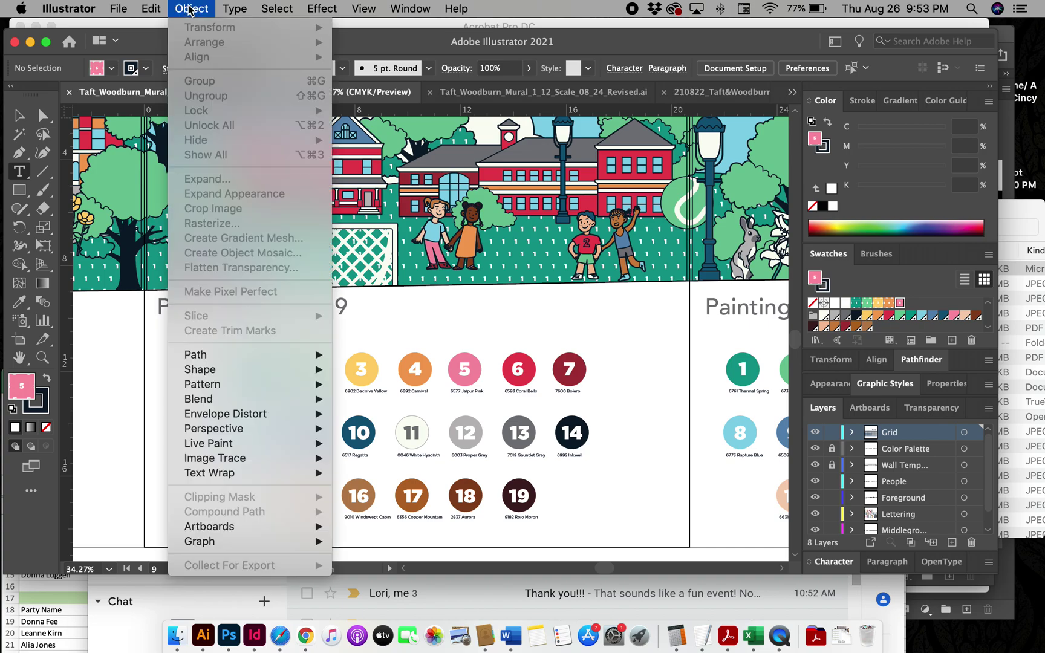
mouse_move(221, 385)
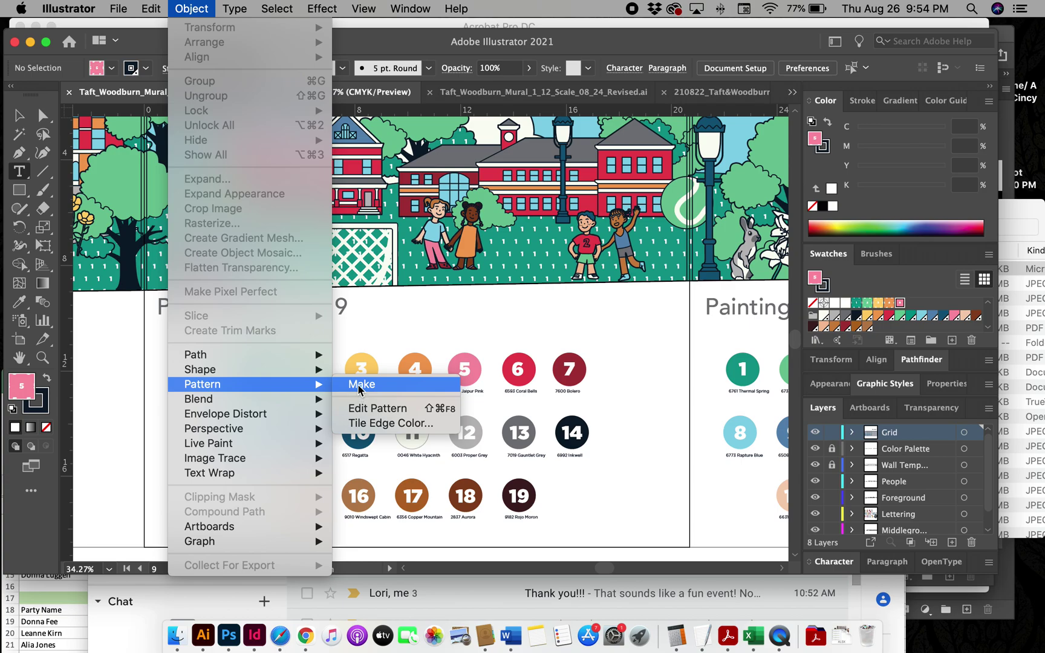
left_click(396, 330)
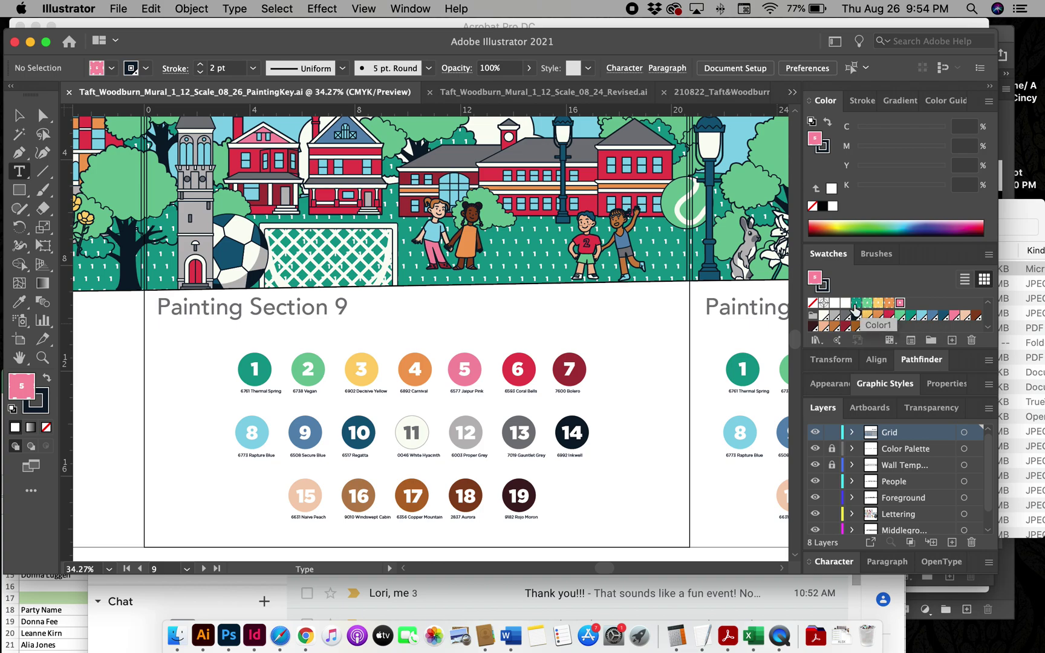
left_click(924, 307)
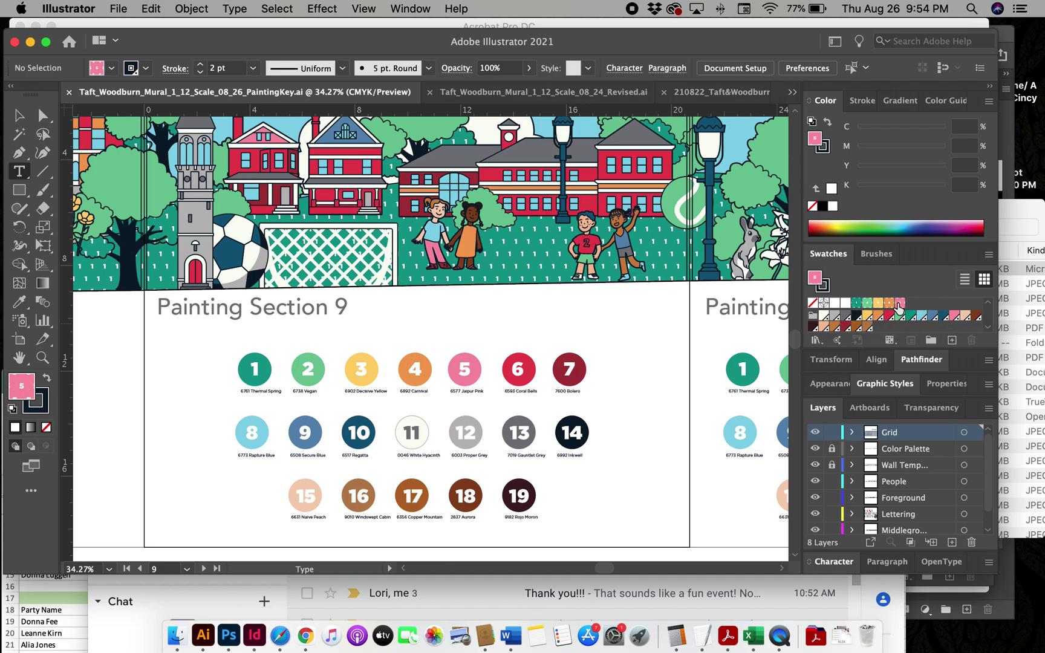
double_click(900, 305)
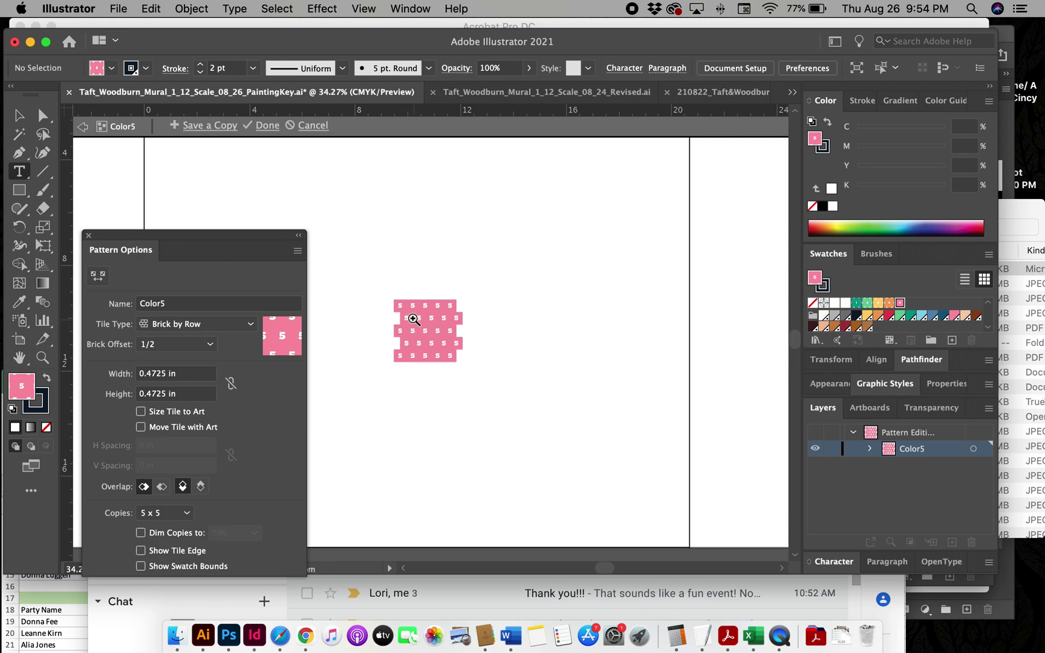
- Zoom into the Color5 tile, show 1 x 1 copies, select its pink square, and view the colour palette
left_click_drag(413, 319, 590, 429)
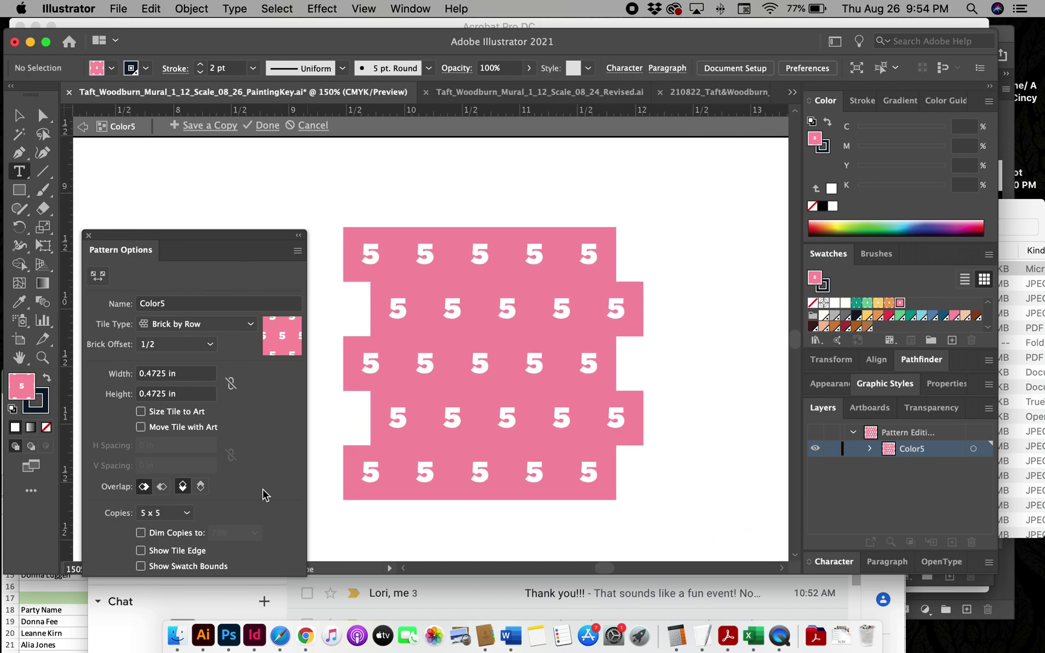
left_click(153, 515)
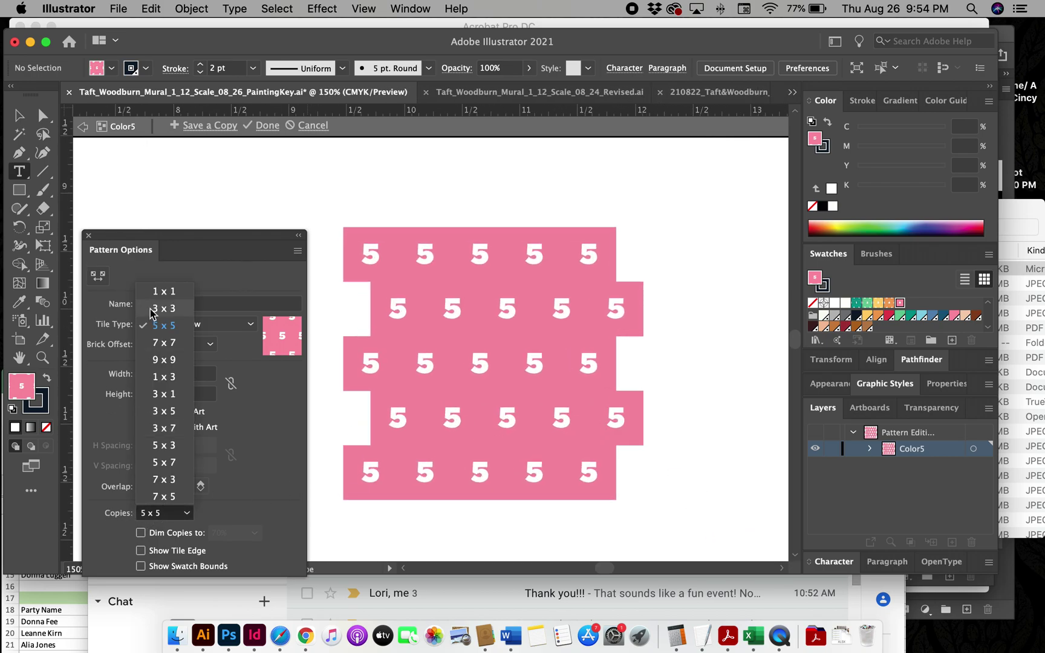
left_click(160, 293)
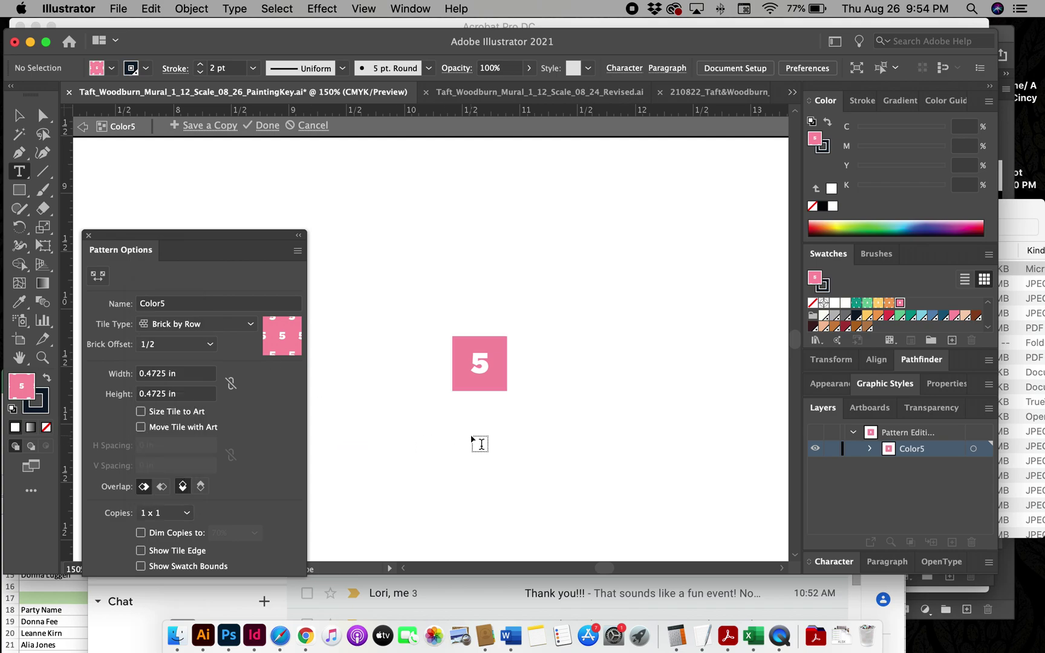
left_click(495, 362, "super")
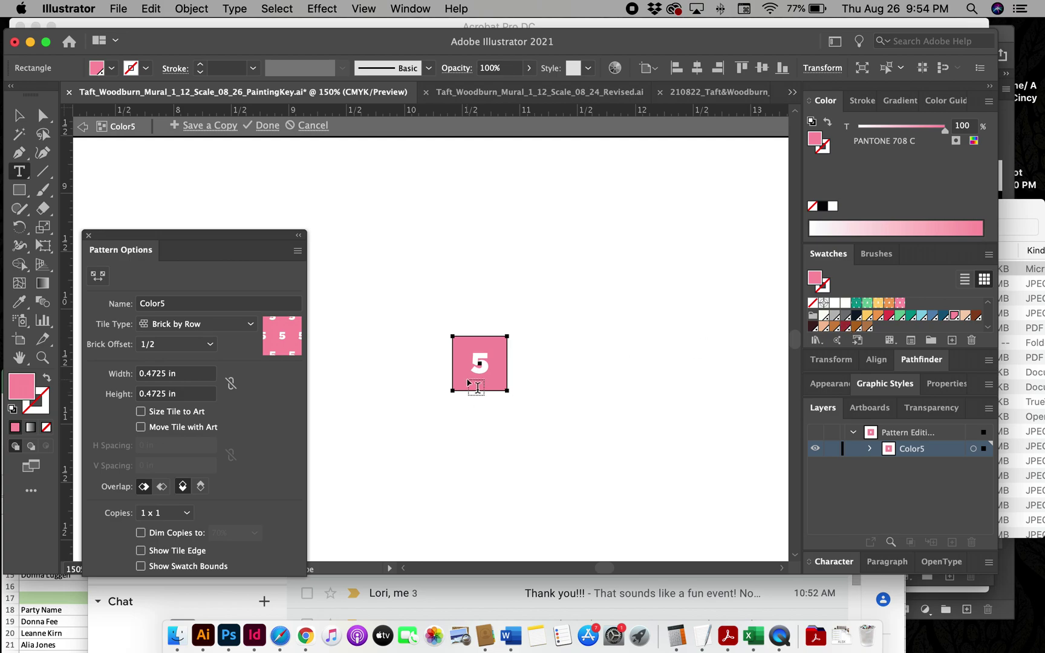
left_click(718, 95)
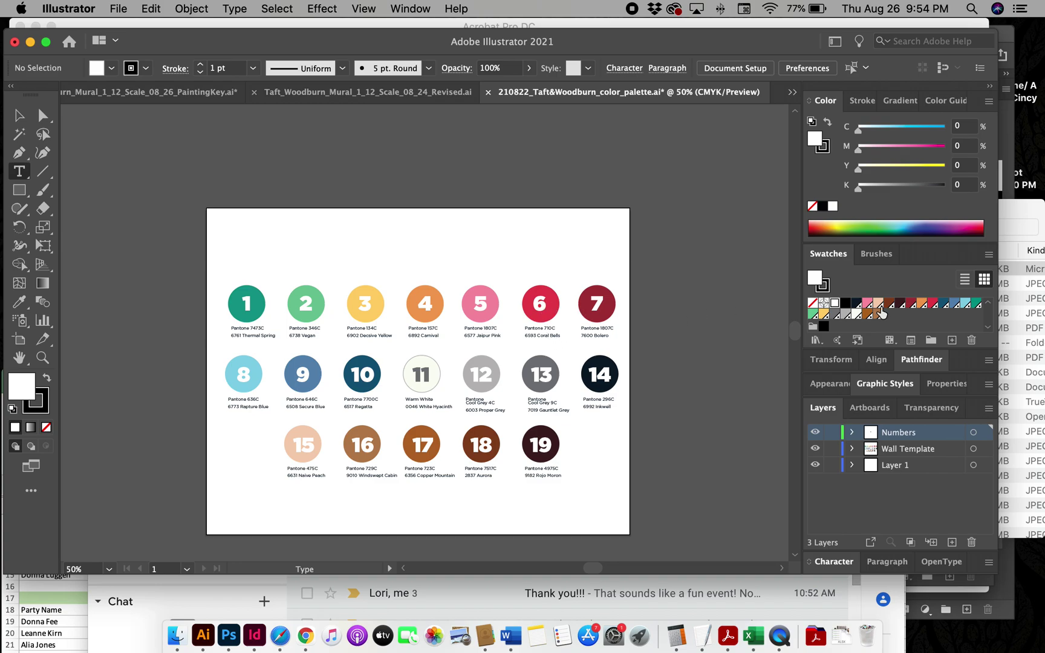
- Back in the pattern tile, recolour the square PANTONE 710 C and change the 5 to 6
left_click(227, 92)
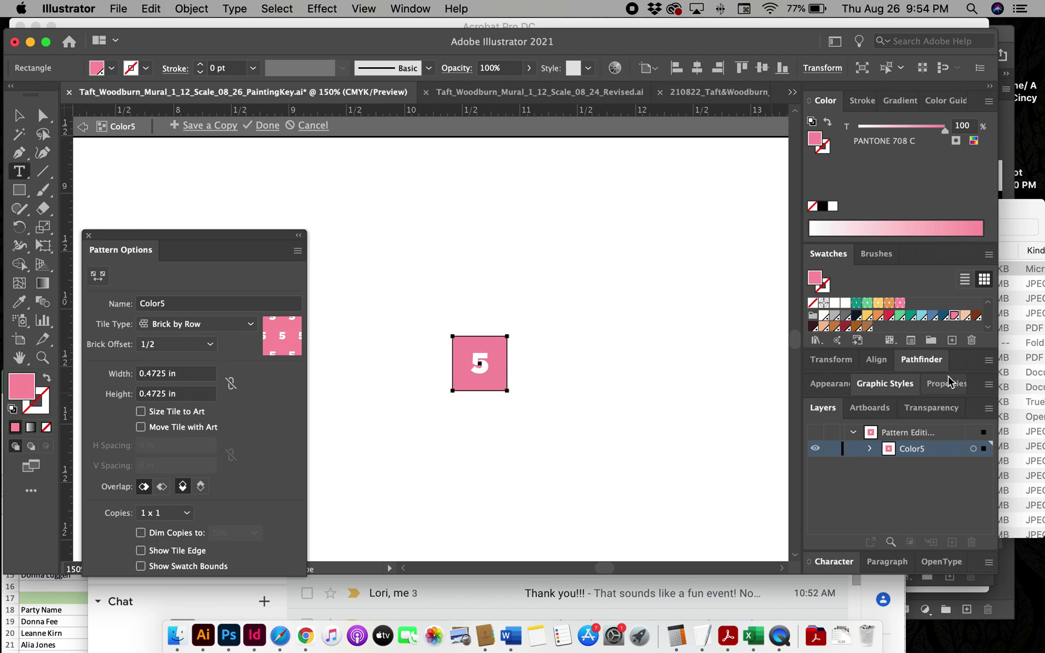
left_click(891, 316)
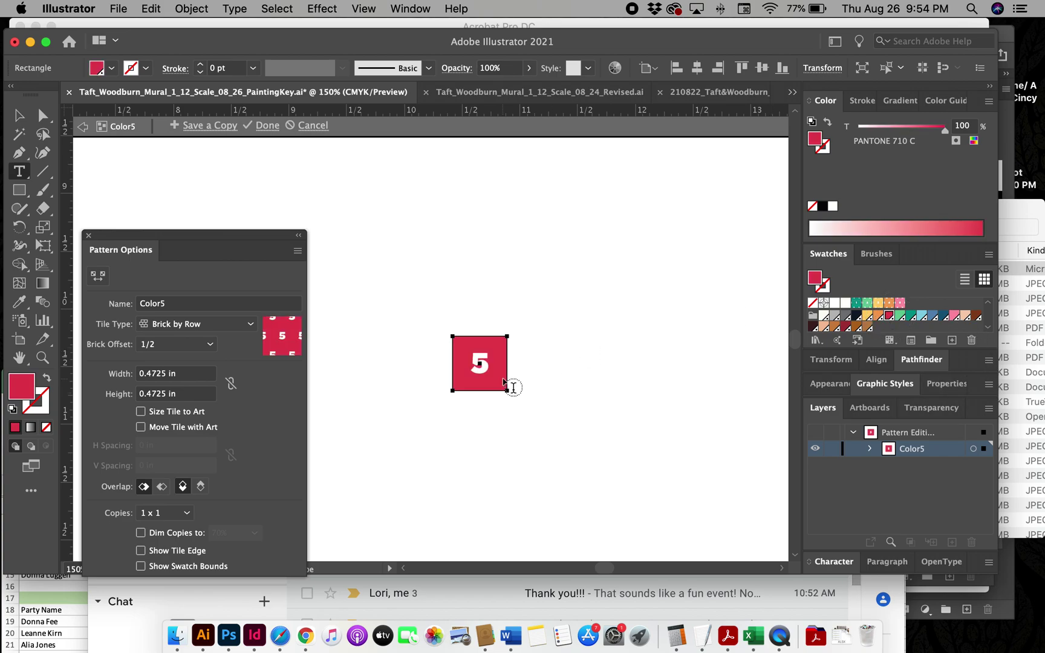
left_click(477, 369)
double_click(477, 369)
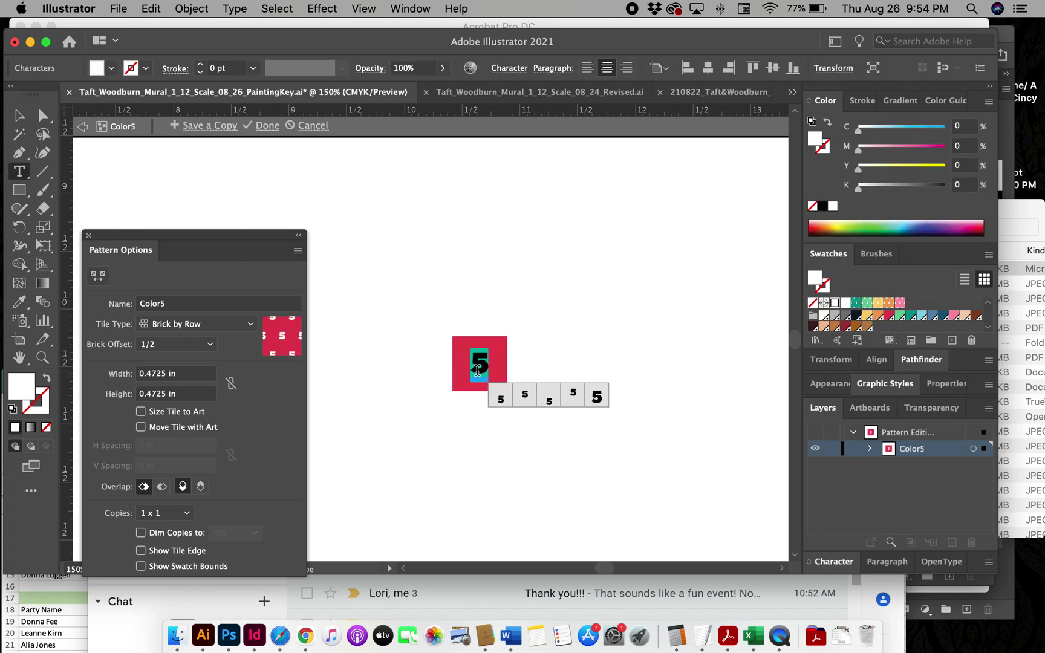
type("6")
- Save the 6 tile as a copy to the Swatches panel as a new pattern
left_click(206, 125)
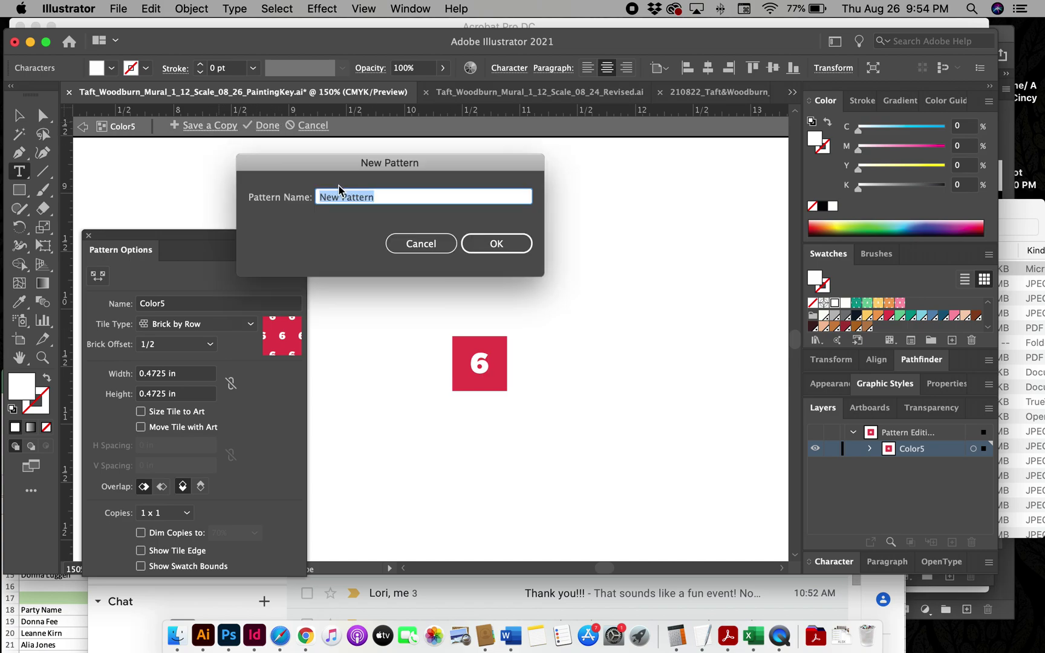
type("Color6")
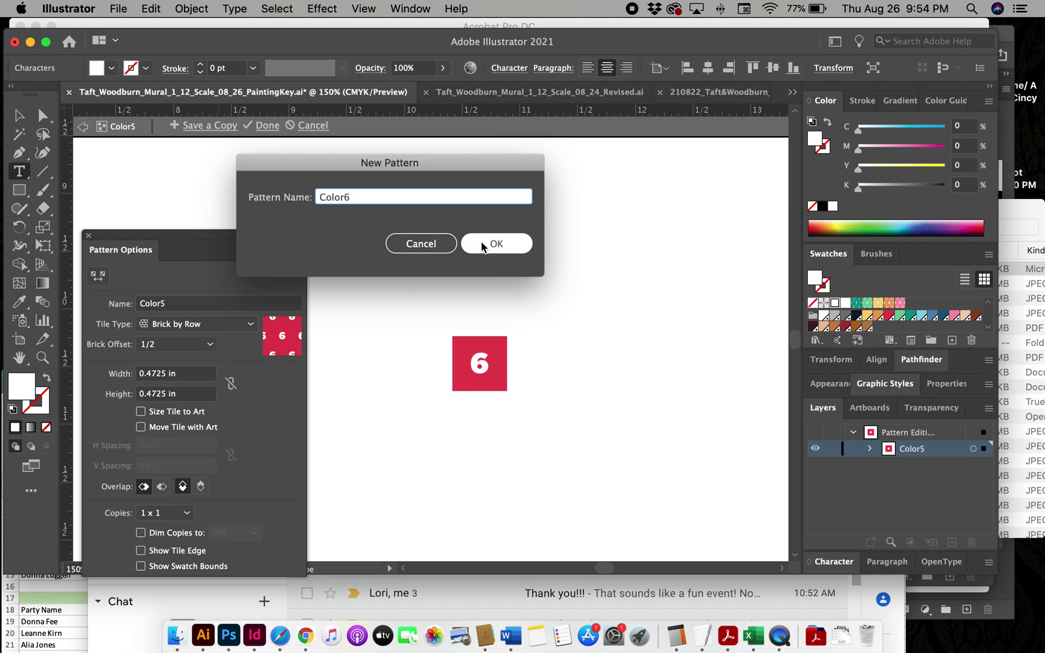
left_click(484, 243)
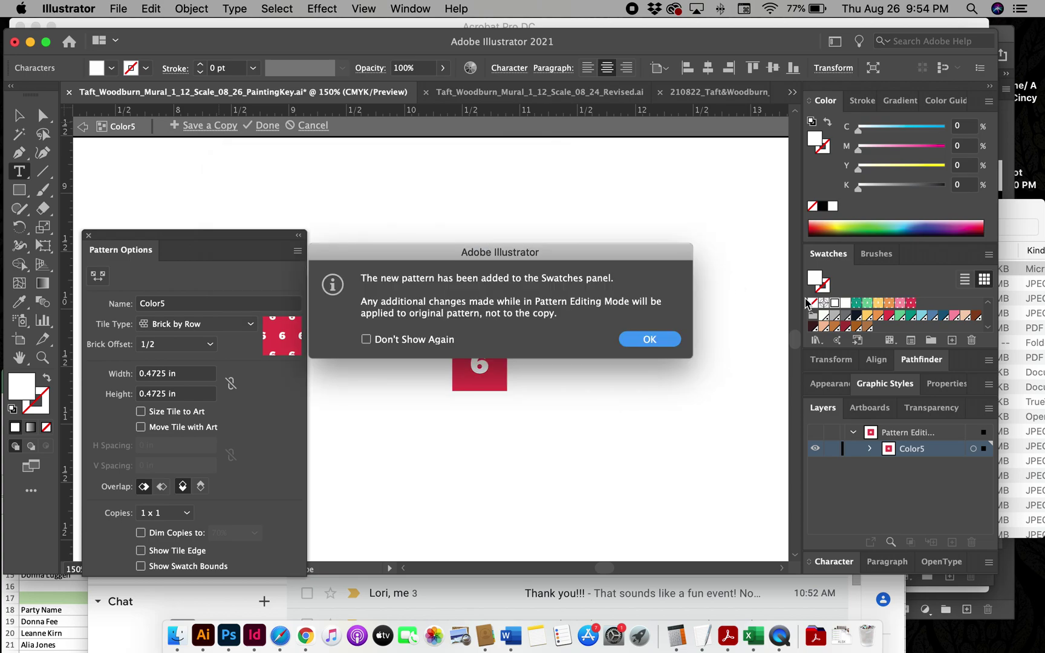
left_click(672, 340)
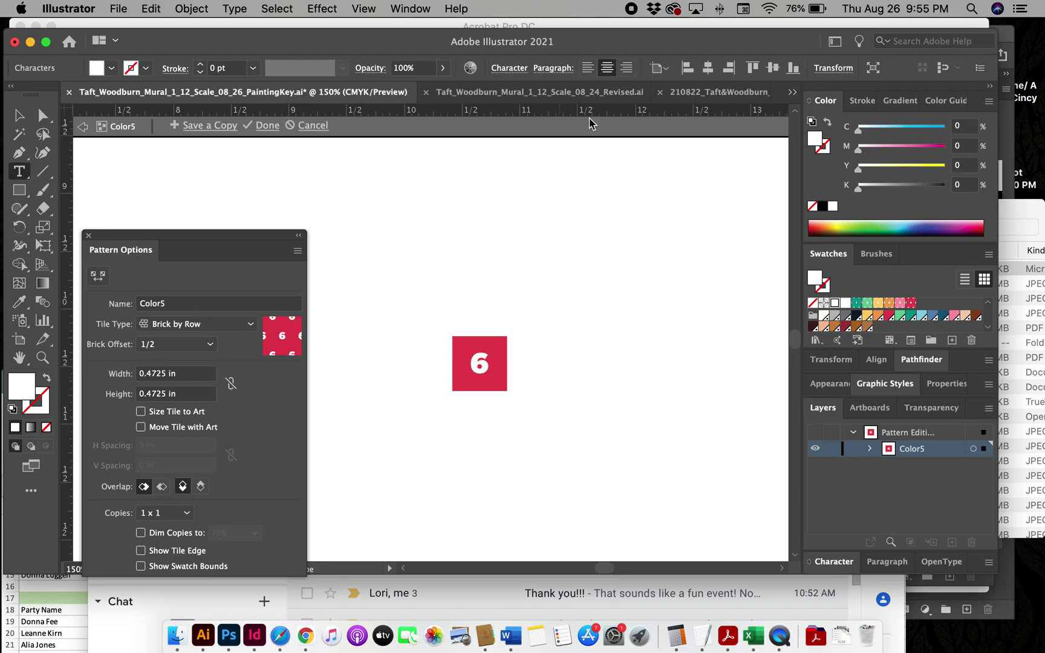
- Recolour the tile square to PANTONE 1807 C and change the 6 to 7
left_click(690, 94)
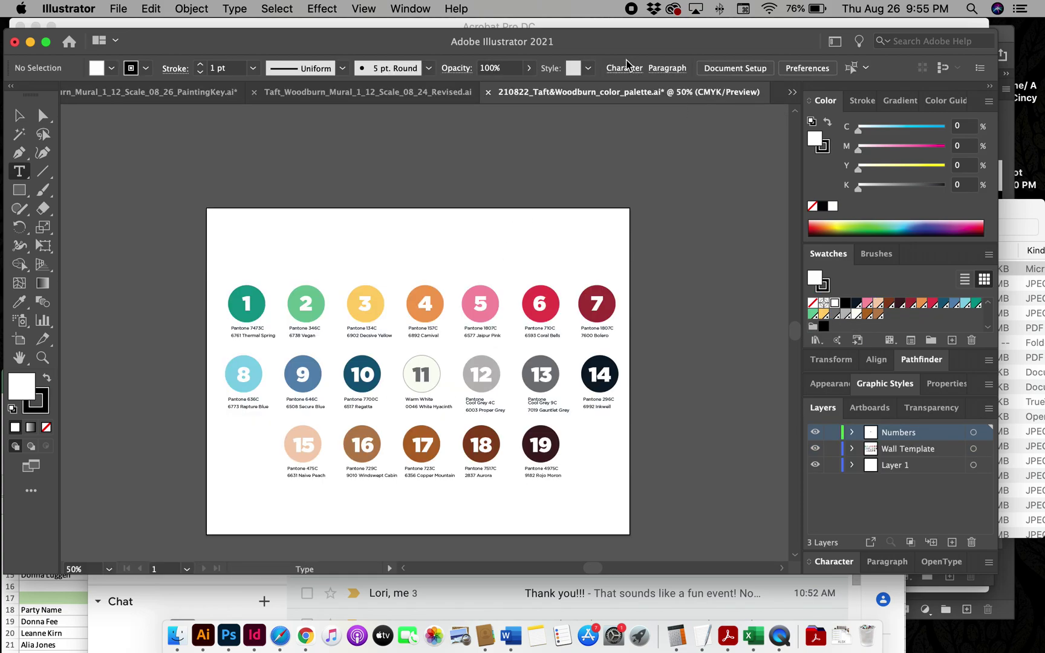
left_click(236, 98)
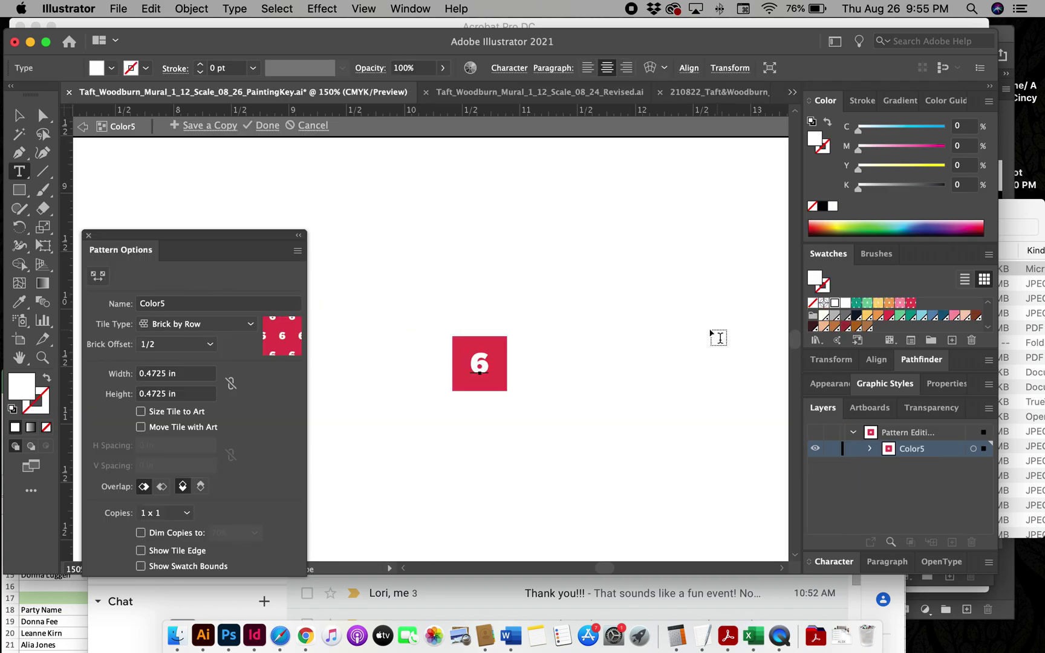
left_click(489, 352, "super")
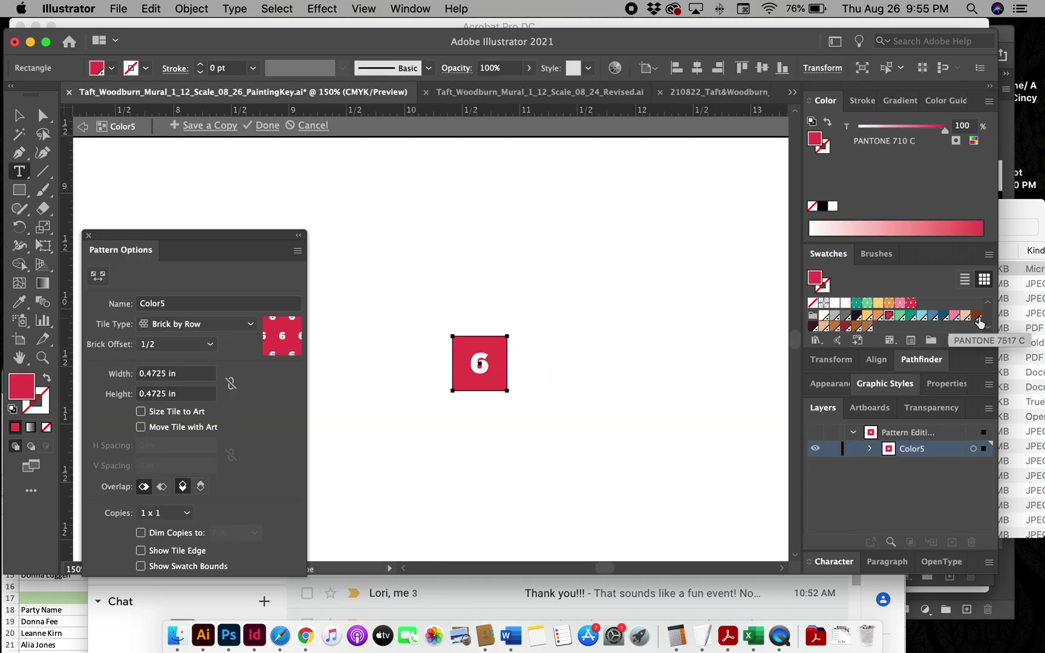
left_click(846, 335)
double_click(482, 372)
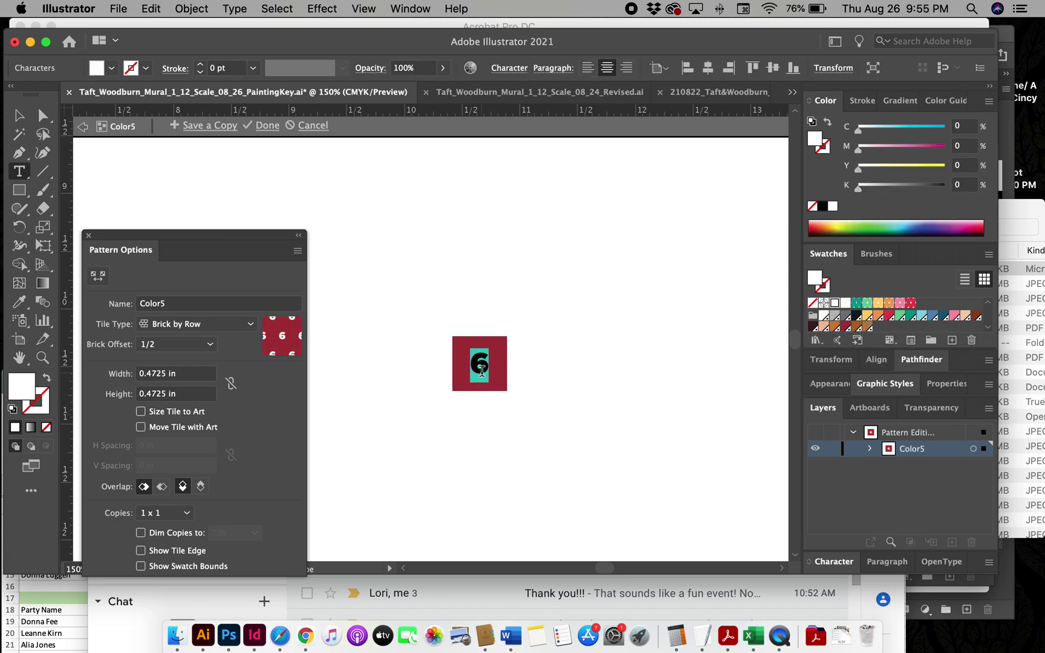
type("7")
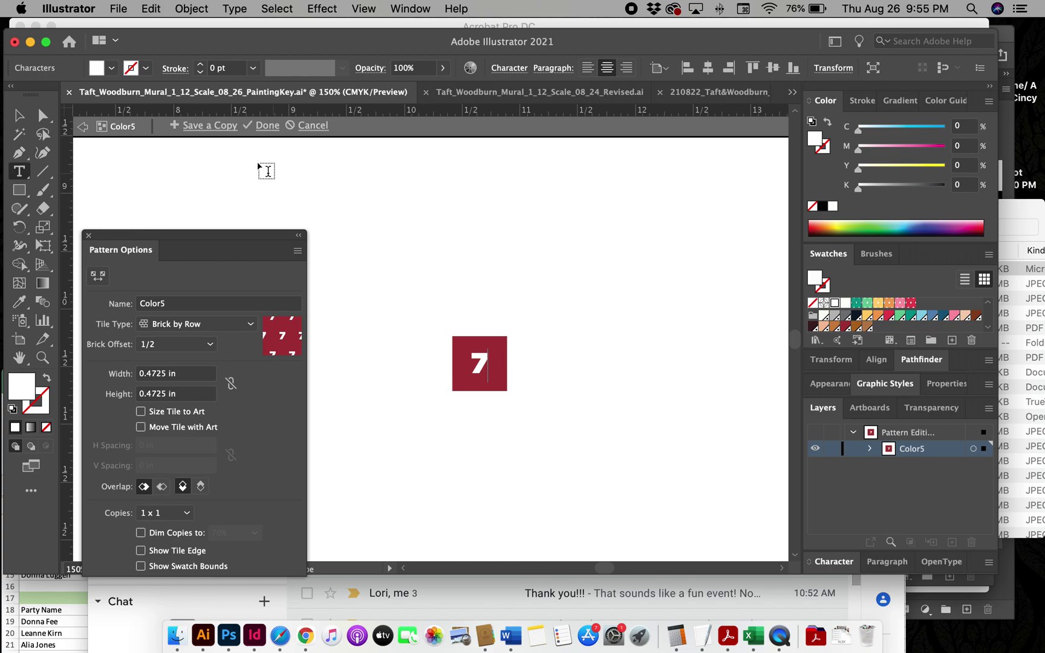
- Save the 7 tile as a new pattern swatch named Color7
left_click(219, 131)
type("C")
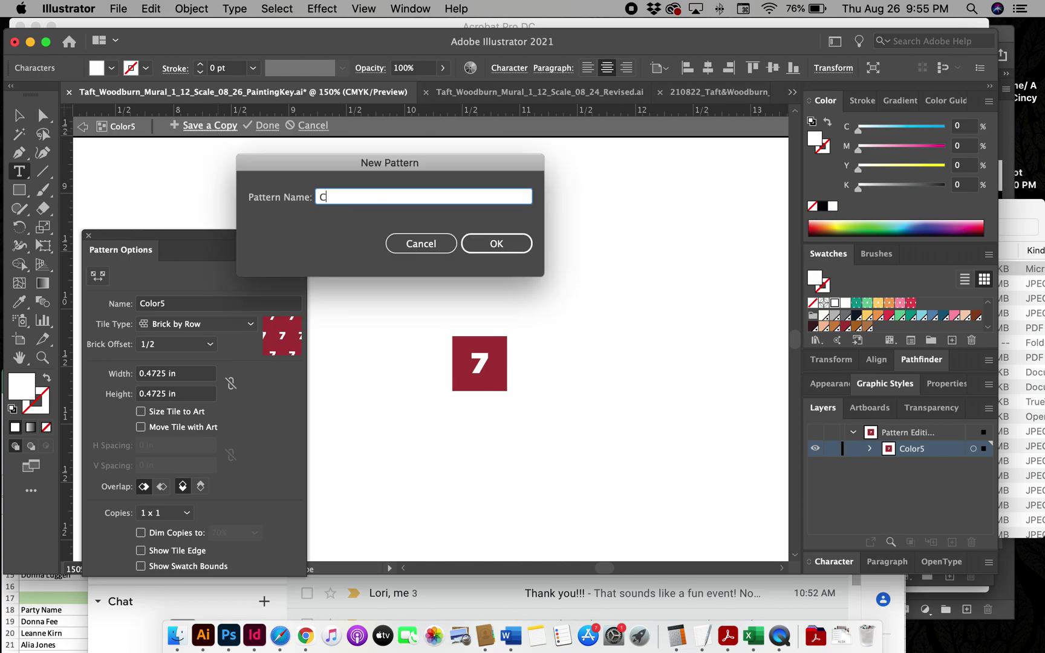
type("olor6")
left_click(484, 242)
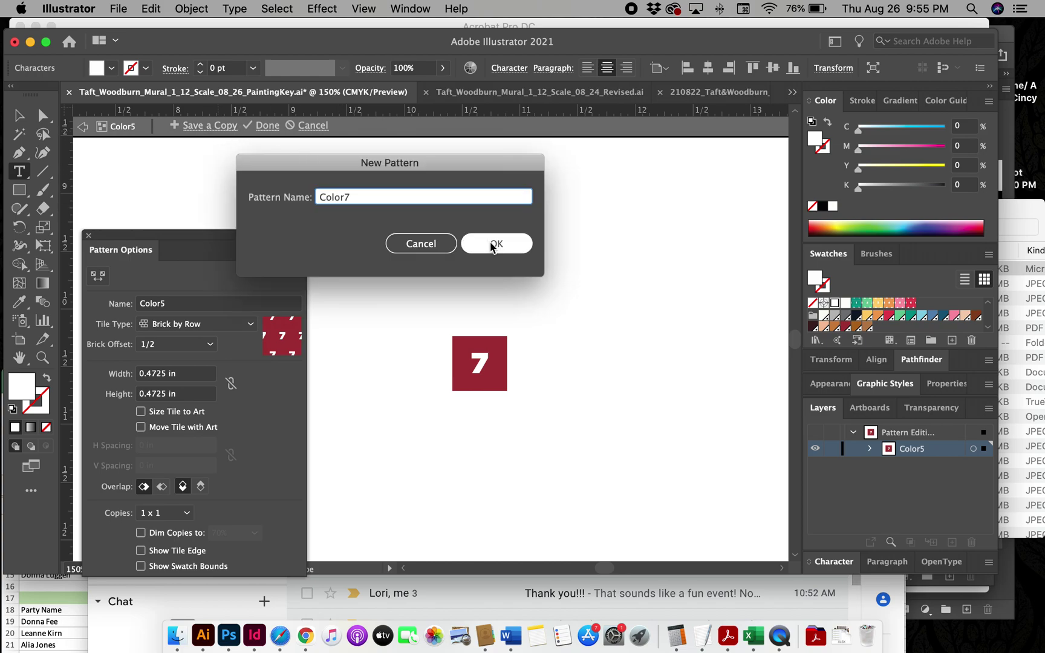
left_click(655, 340)
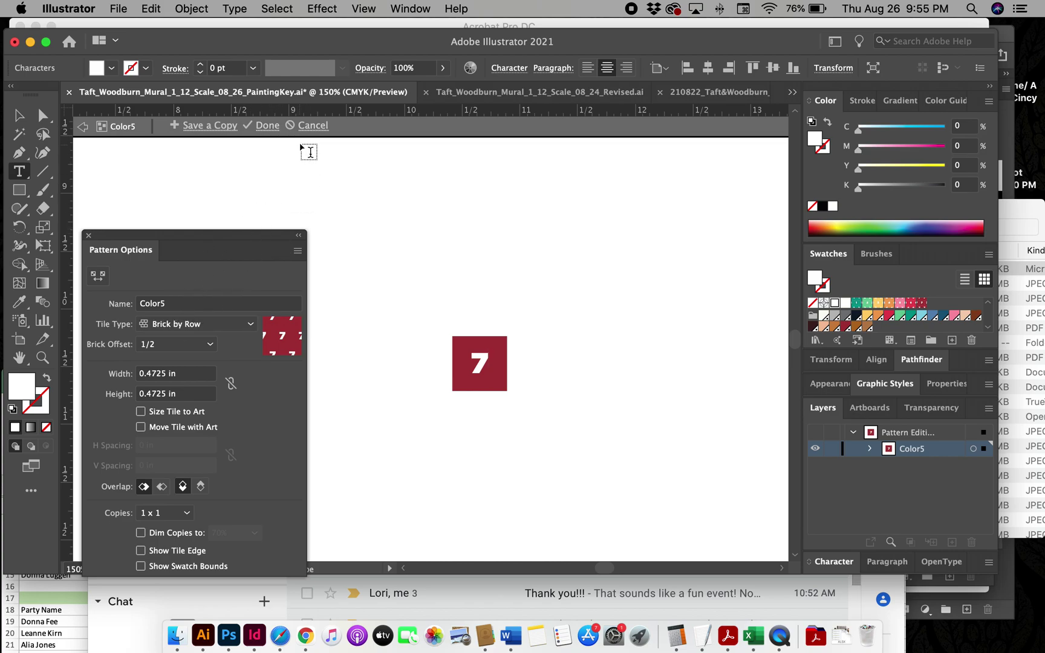
- Exit pattern editing, zoom out to the Section 9 mural, and direct-select a red house rectangle
left_click(312, 126)
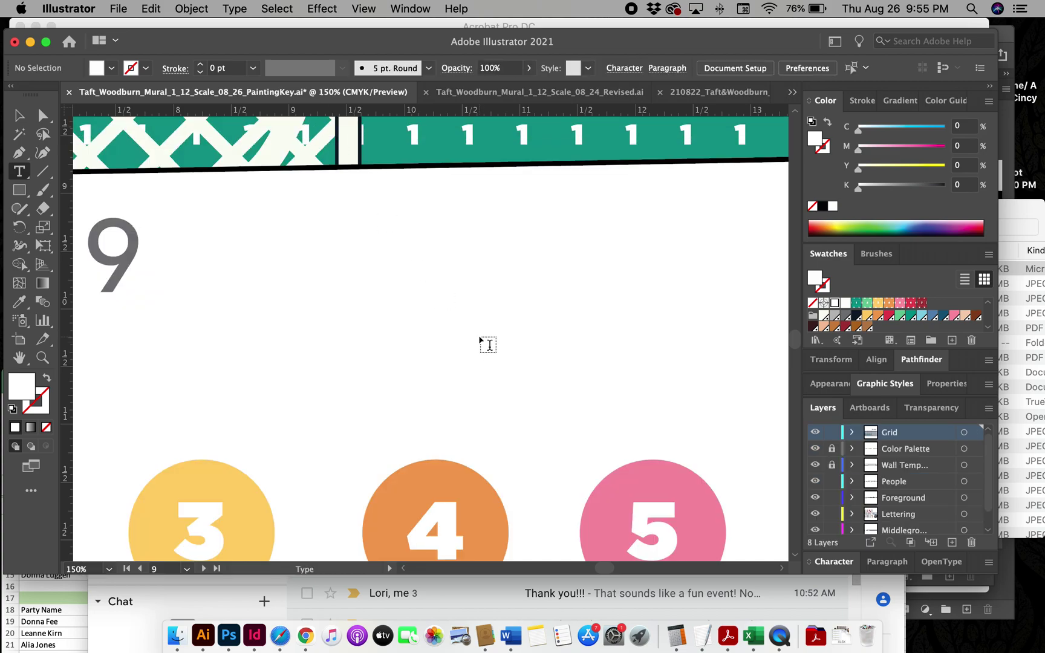
key("super+minus")
key("super+minus")
key("super+minus")
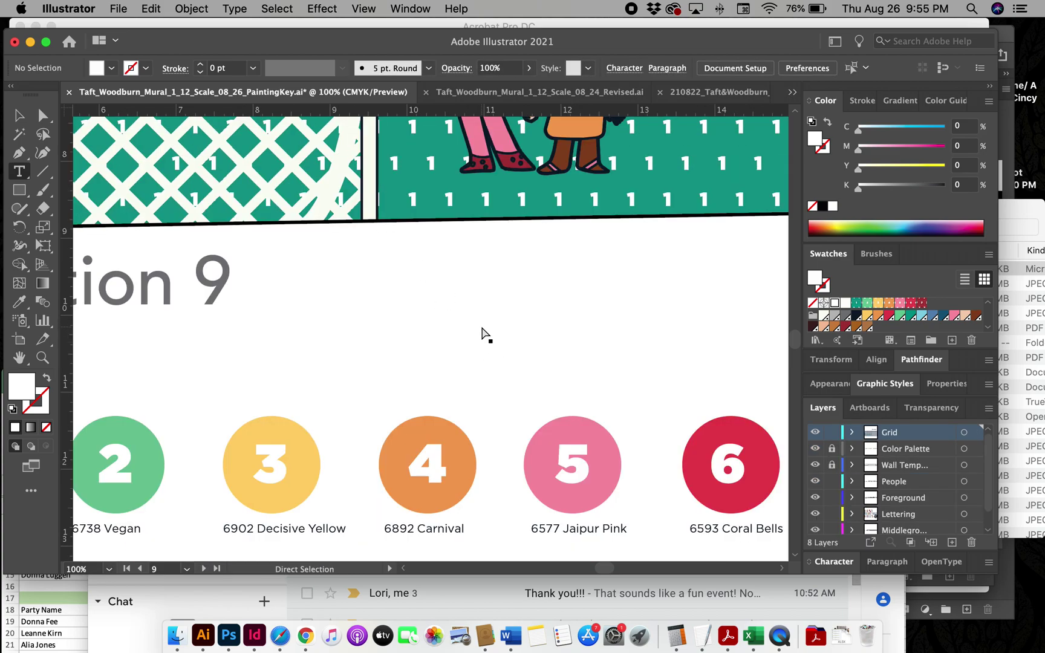
key("super+minus")
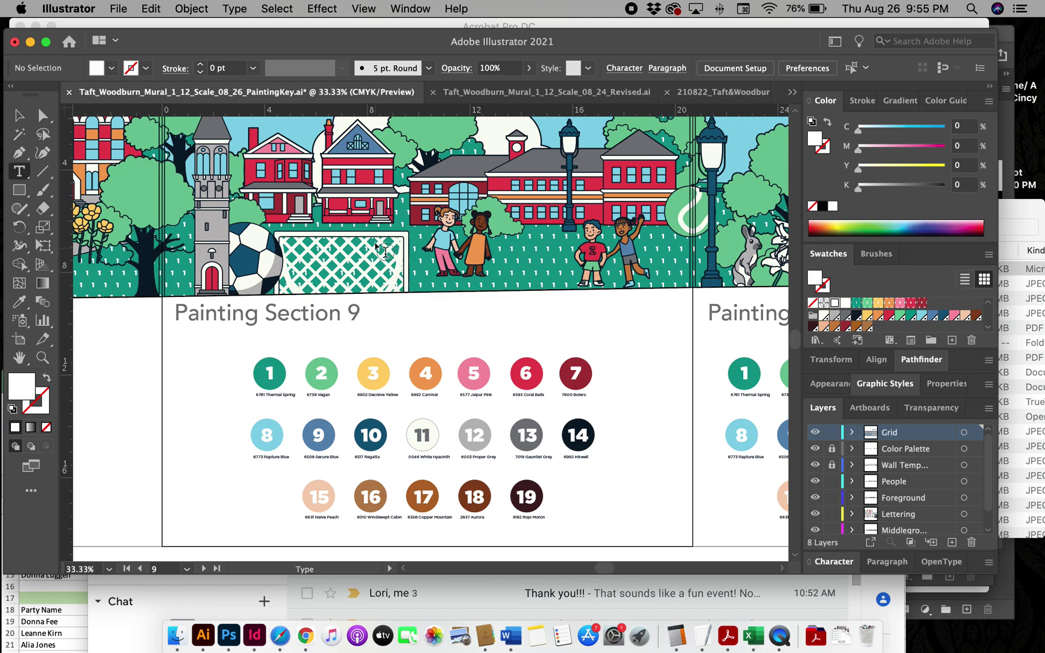
key("a")
left_click(368, 182)
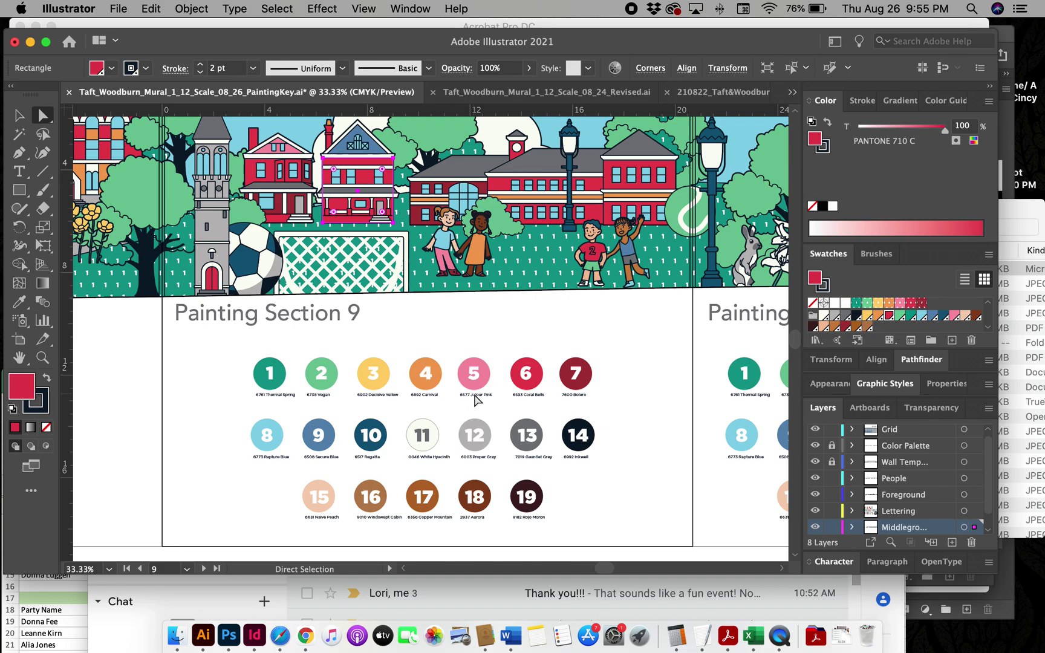
- Use Select > Same > Fill Color to select every PANTONE 710 C red shape
left_click(277, 8)
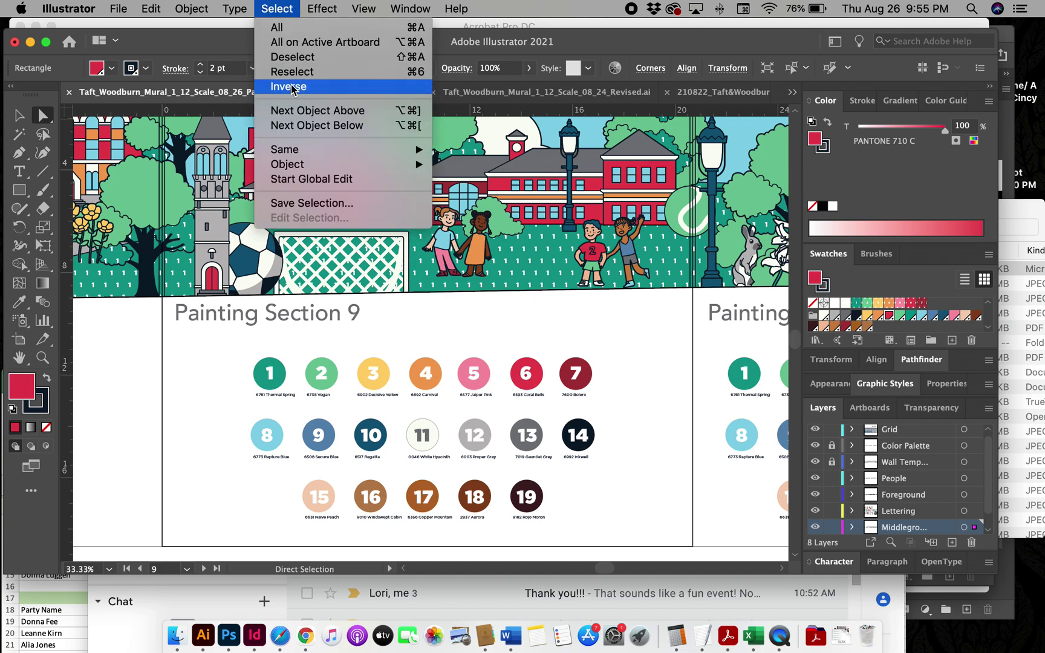
mouse_move(306, 149)
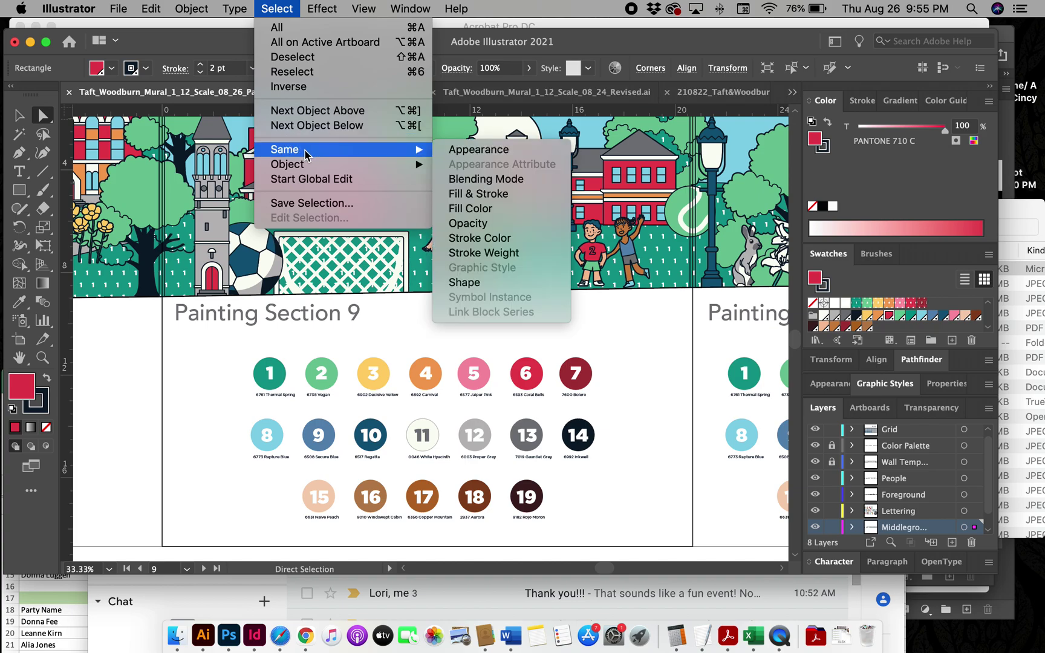
left_click(478, 212)
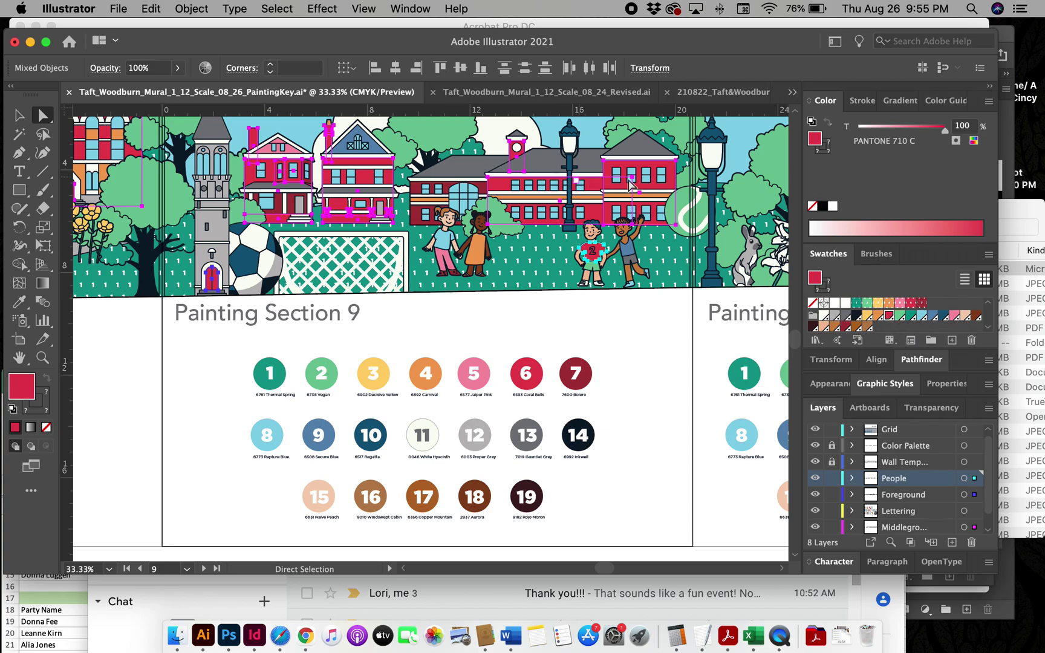
- Apply the numbered 6 pattern swatch as the fill of the selected red shapes
left_click(911, 304)
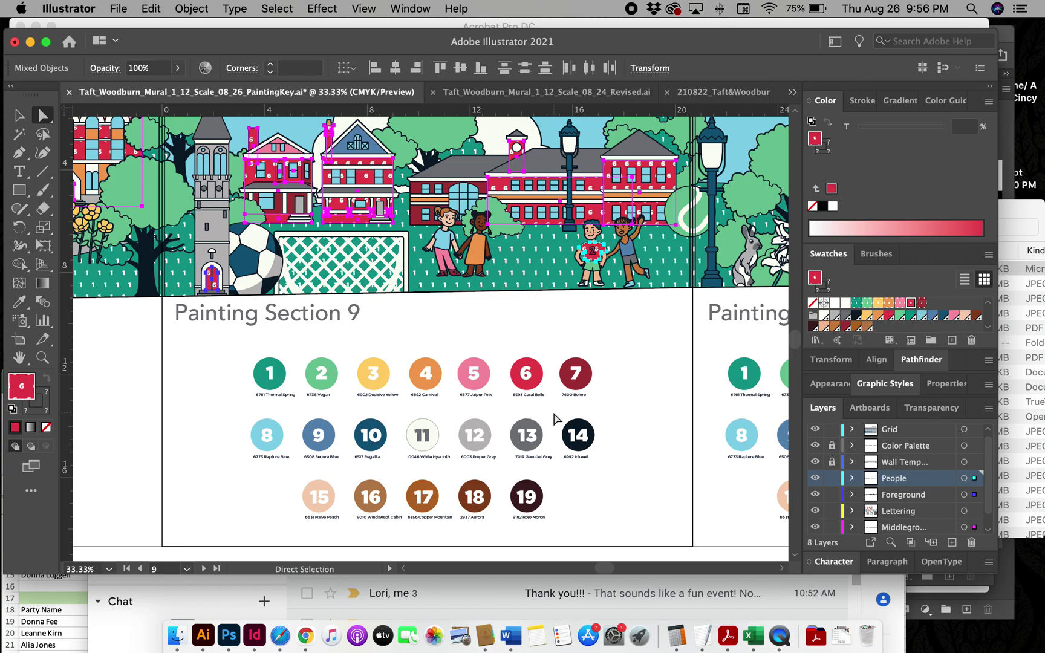
- Select all light green tree canopies by fill colour and fill them with the 2 pattern
left_click(273, 11)
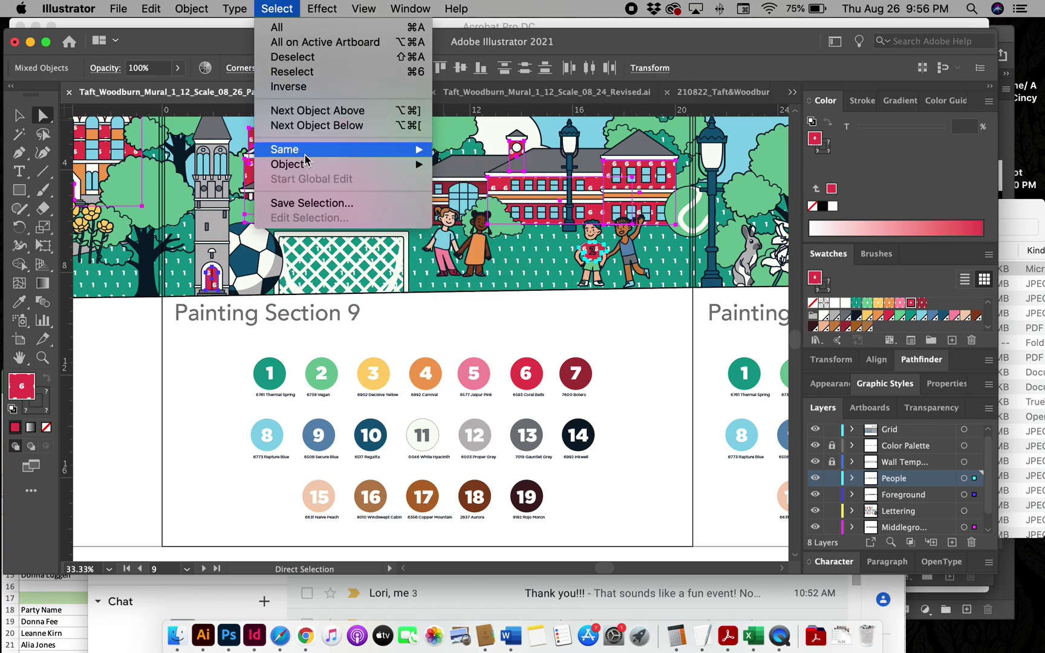
mouse_move(387, 150)
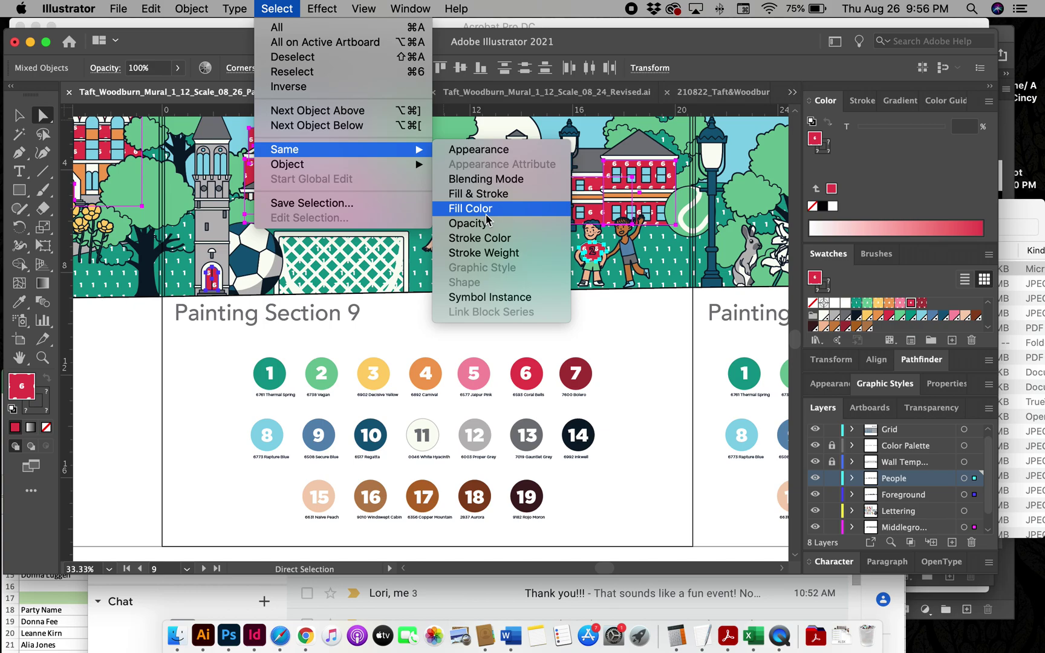
left_click(484, 210)
left_click(435, 127)
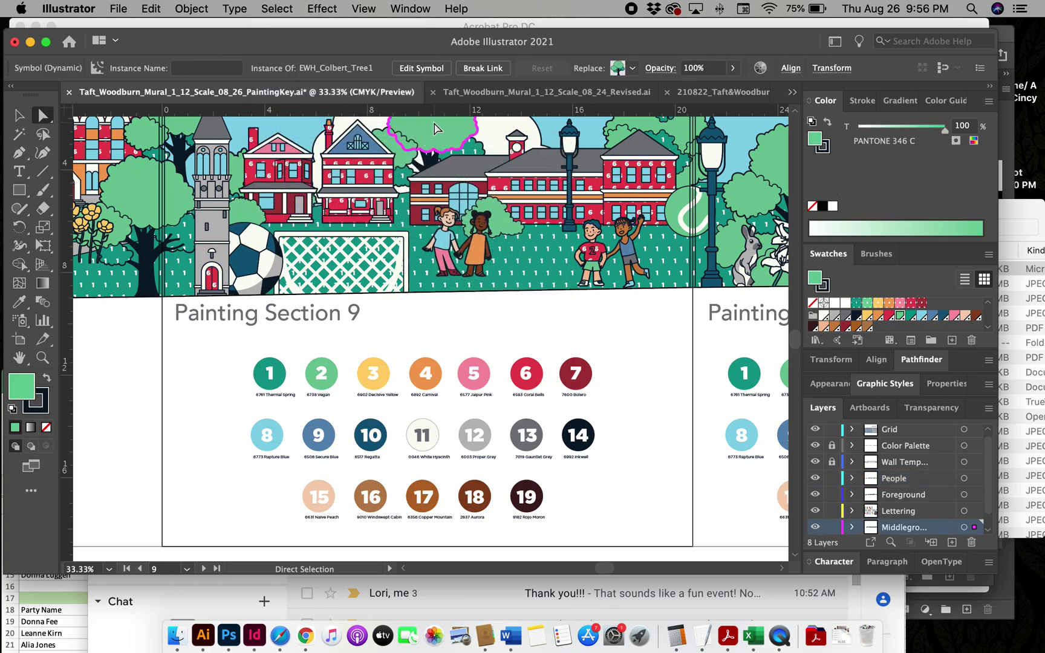
left_click(867, 303)
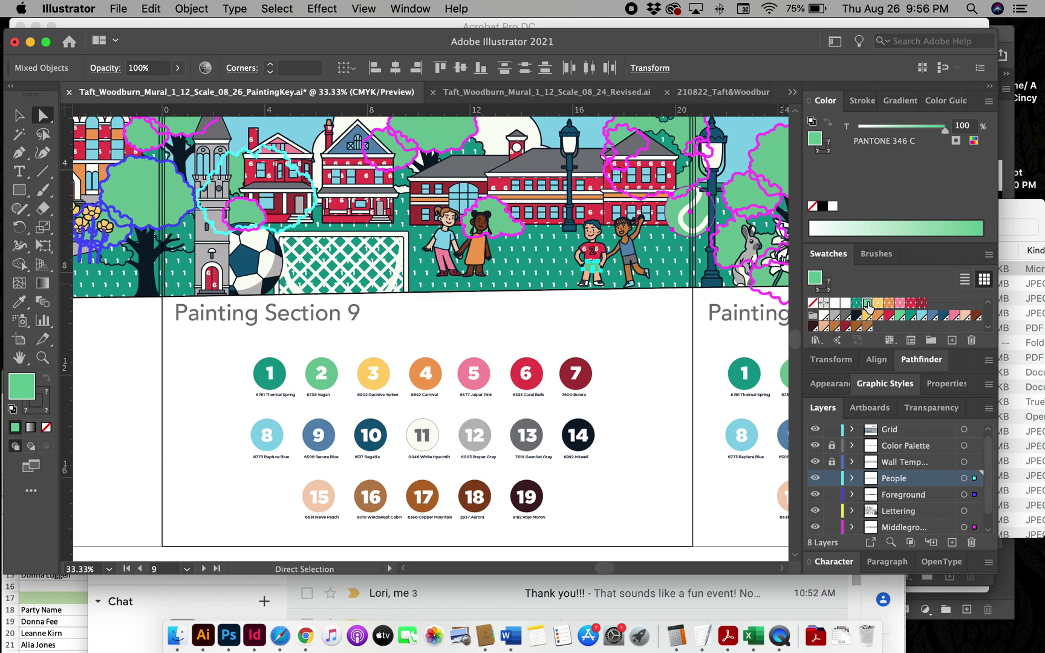
left_click(715, 351)
left_click_drag(192, 268, 518, 326)
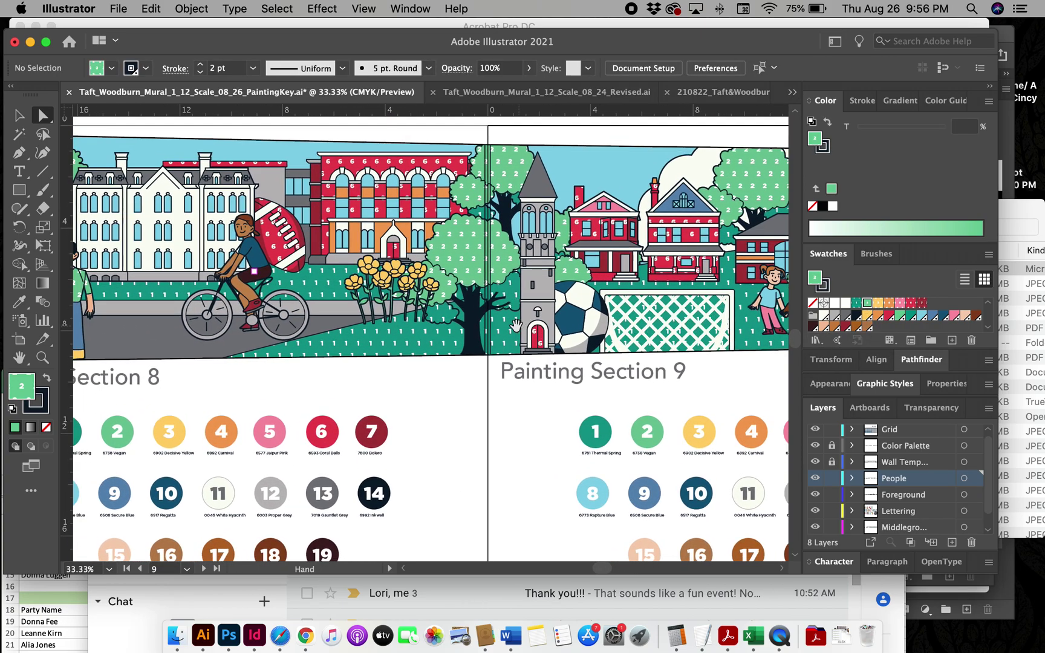
- Select all orange building shapes by fill colour and fill them with the 4 pattern
left_click(383, 233)
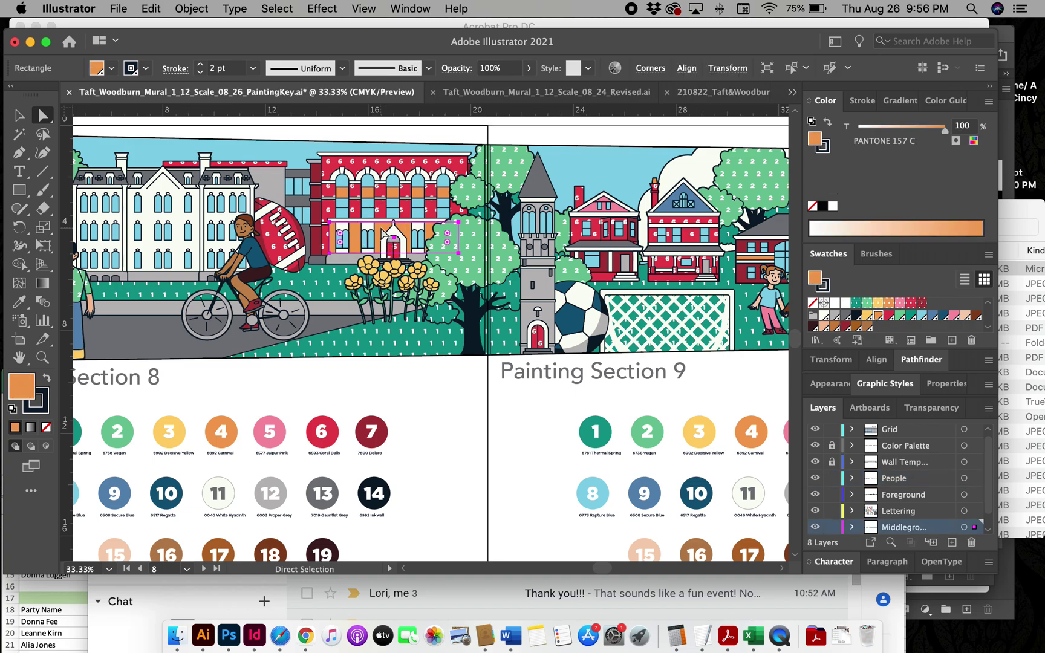
left_click(791, 67)
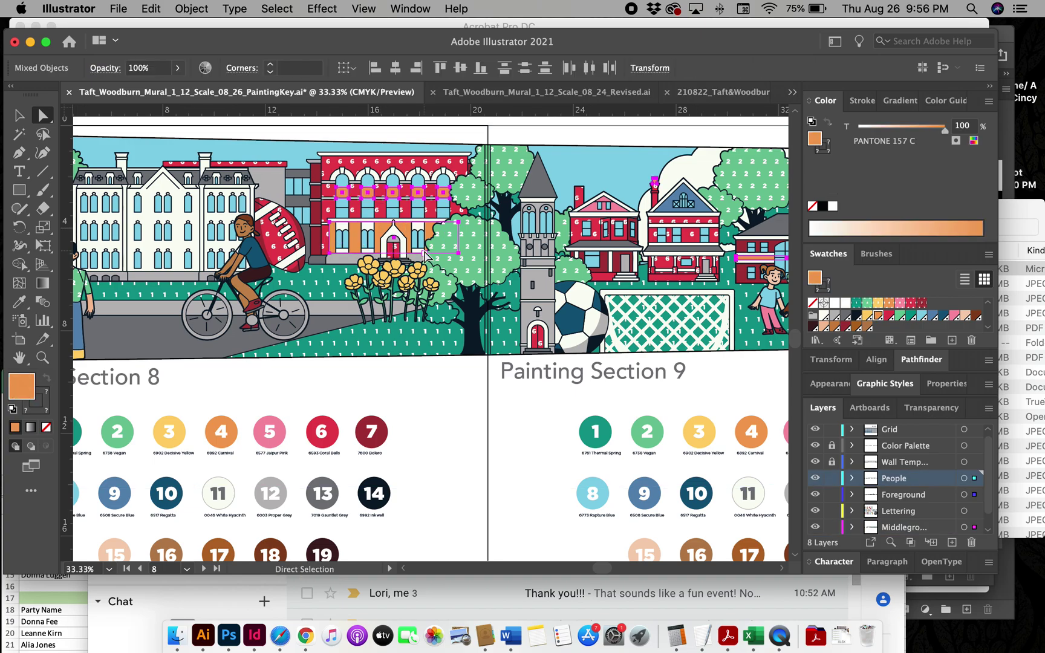
left_click(888, 303)
key("super+shift+a")
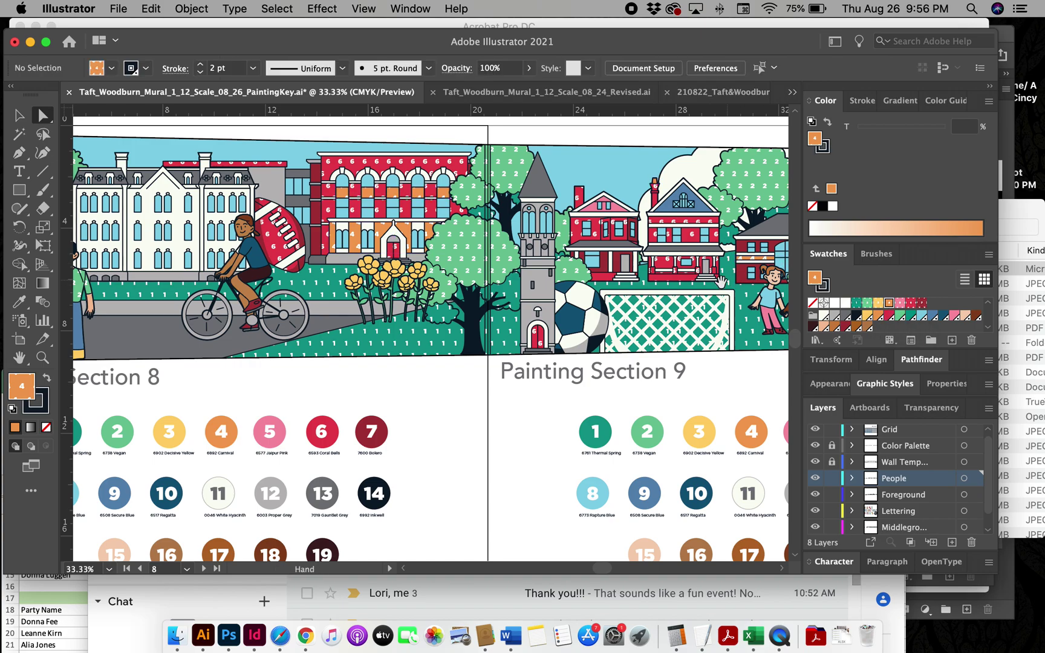
scroll(605, 326, "left", 10)
scroll(606, 339, "left", 8)
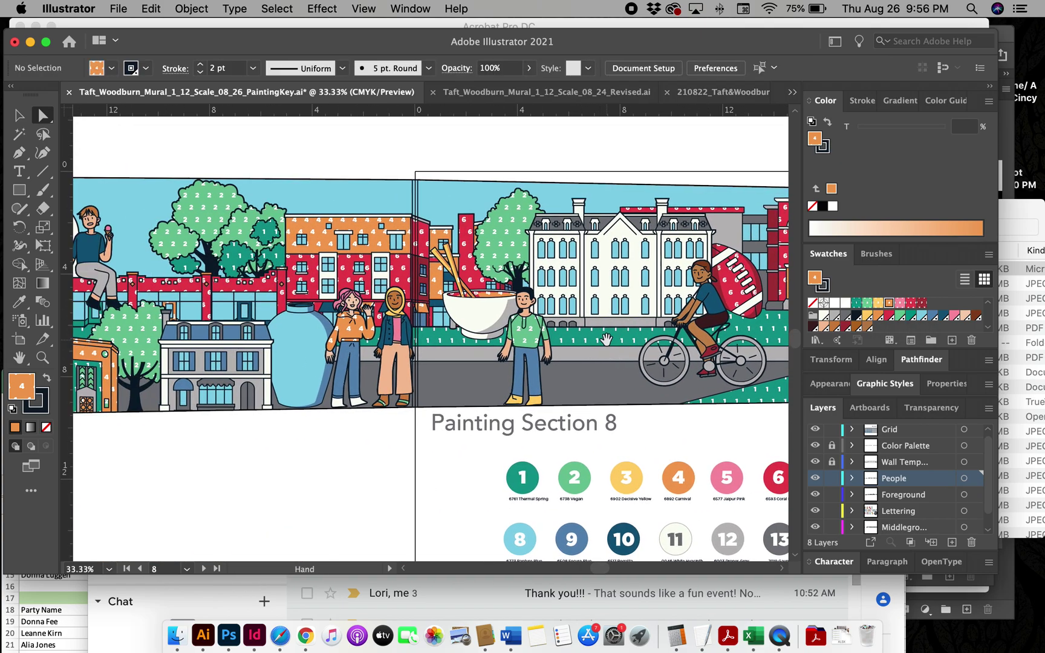
scroll(606, 339, "left", 10)
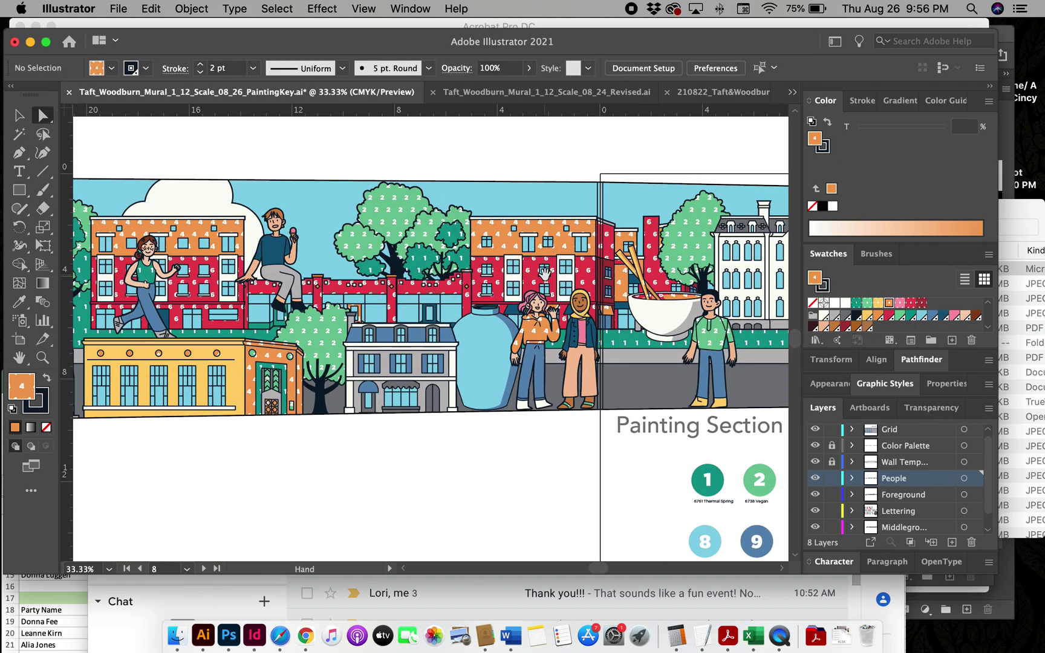
- Select all yellow building shapes by fill colour and fill them with the Color3 pattern
left_click(229, 380)
key("super+shift+f")
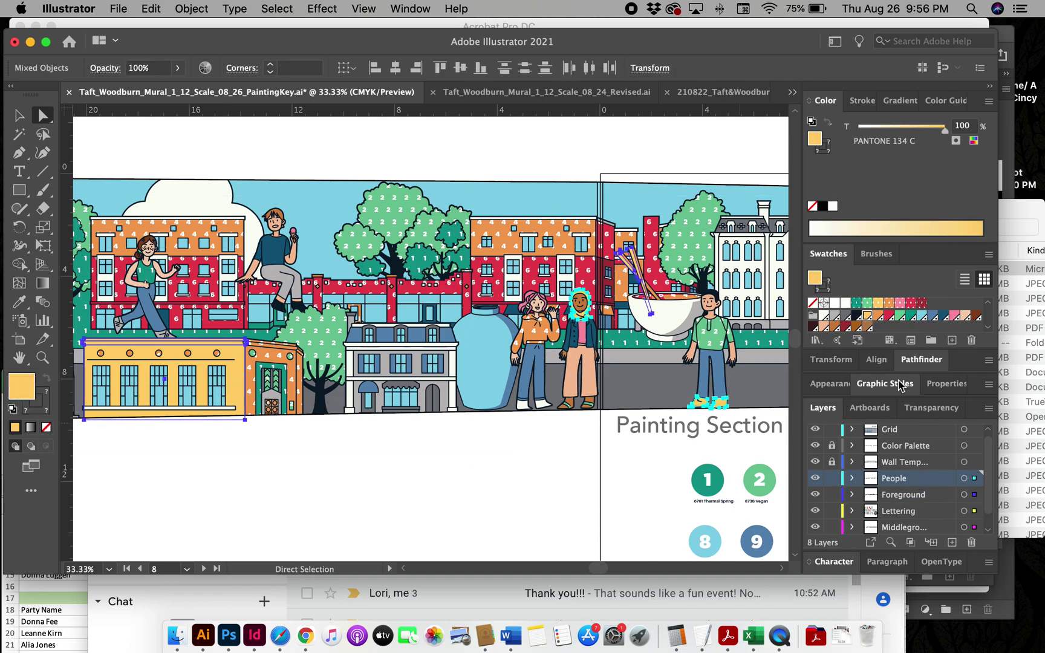
left_click(879, 303)
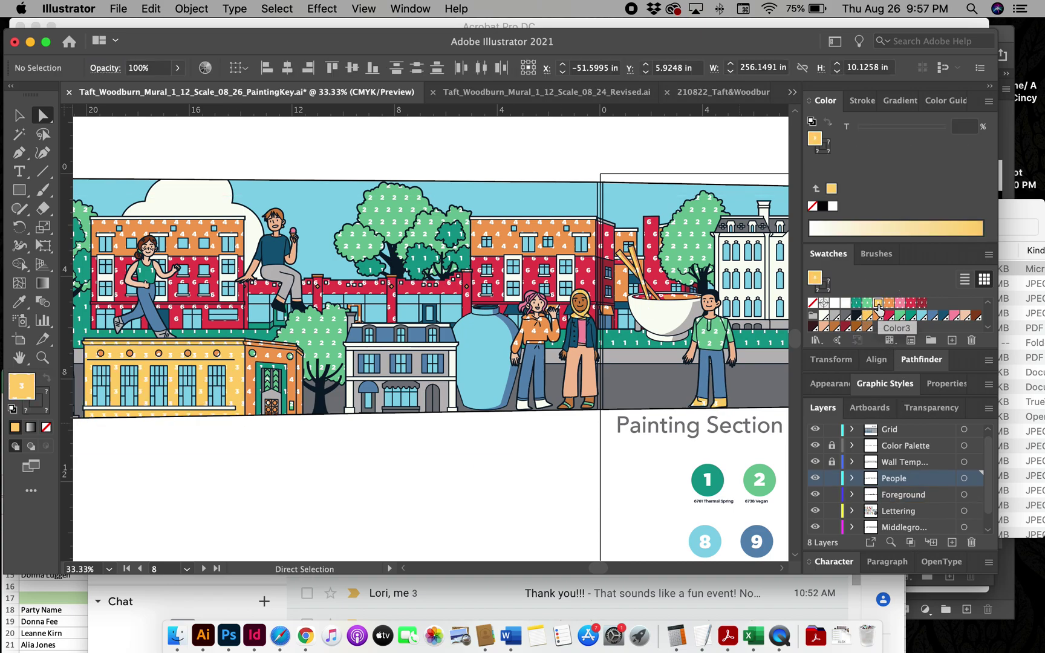
key("space")
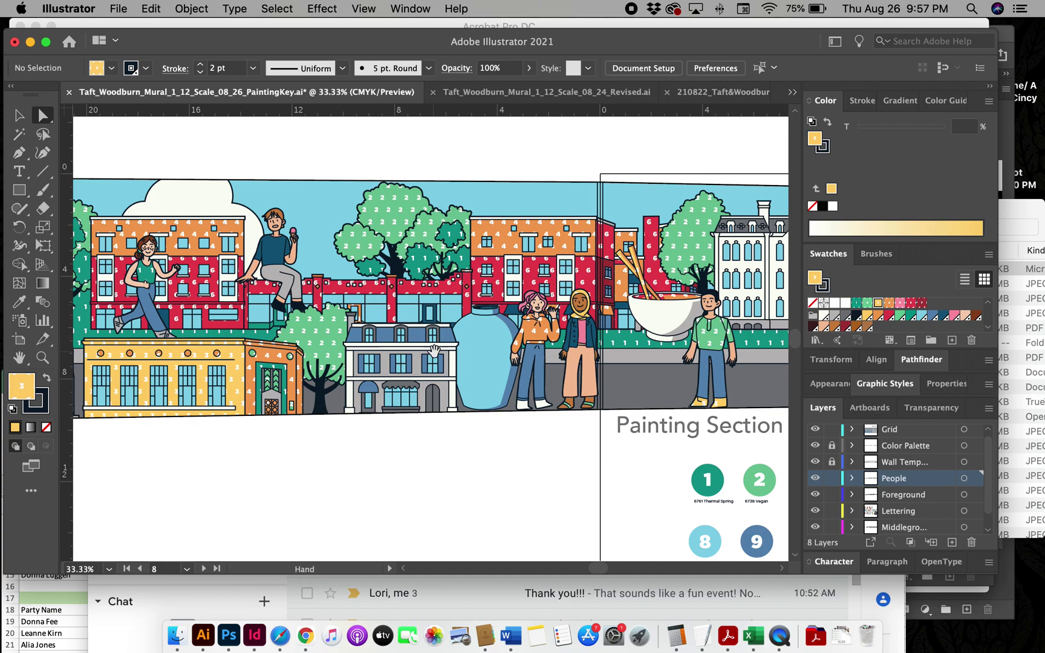
left_click_drag(435, 351, 506, 348)
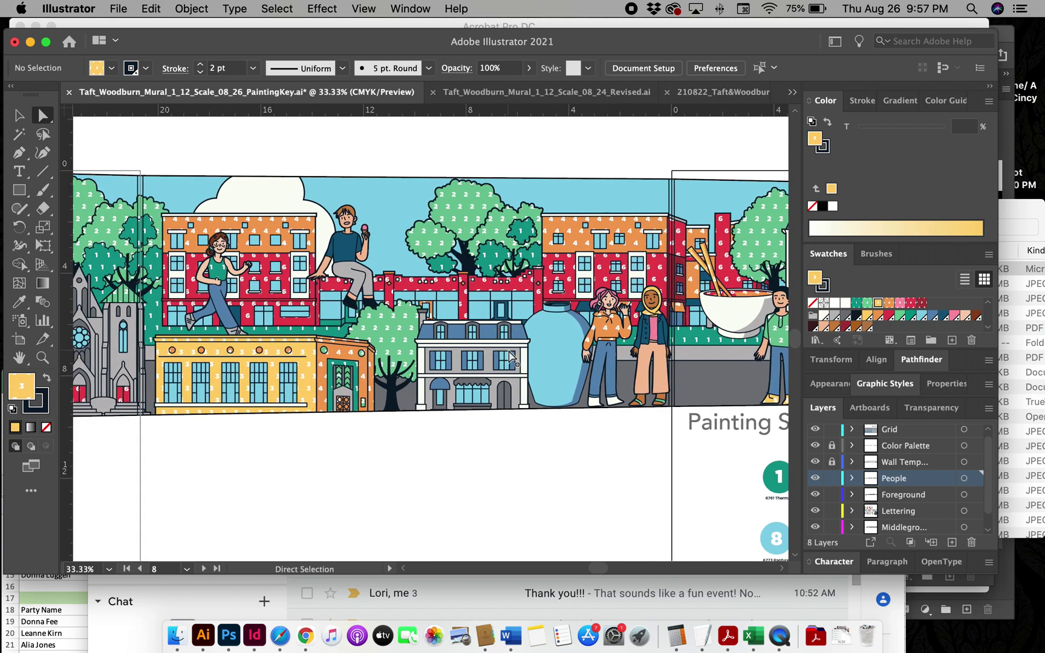